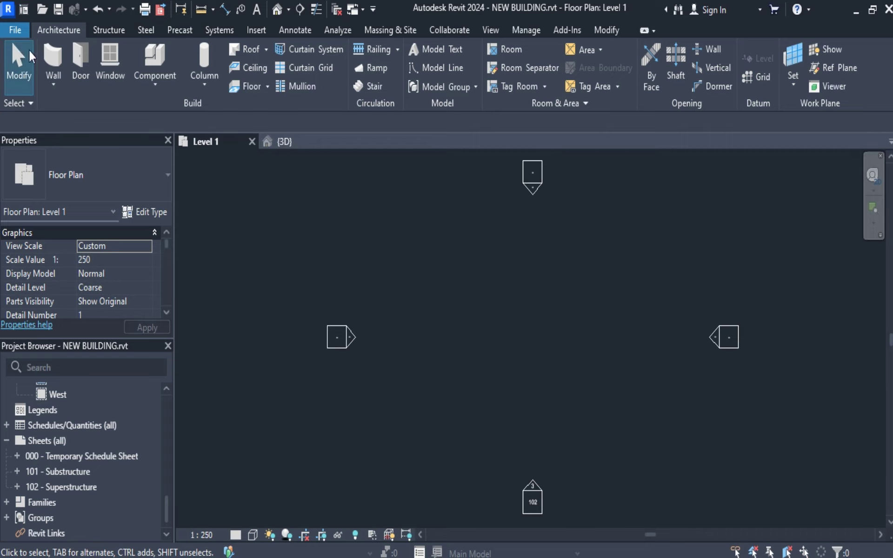
Review the keyboard shortcut assignments in the user interface options.
left_click(9, 31)
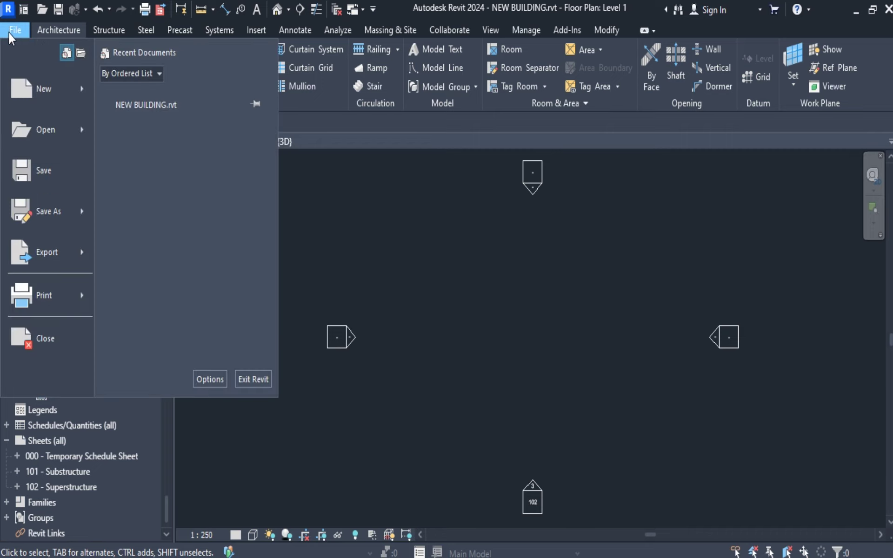
left_click(214, 378)
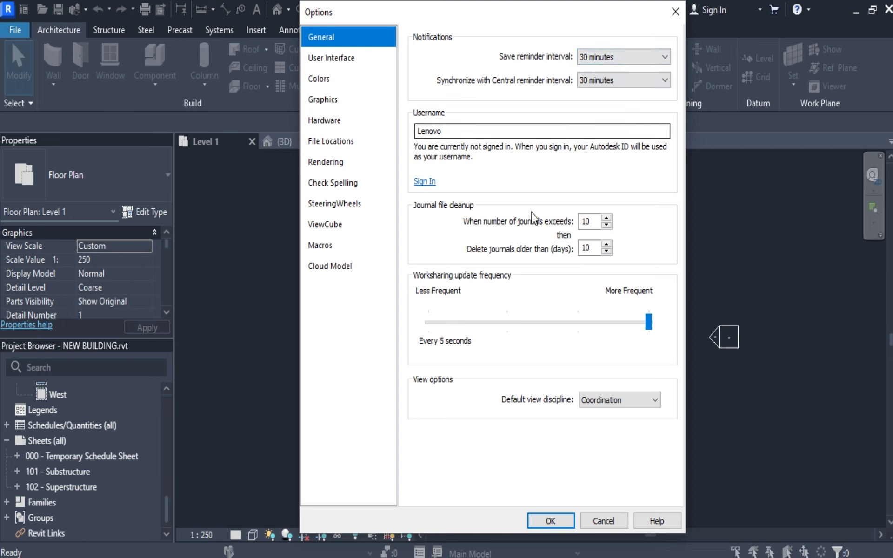
left_click(336, 61)
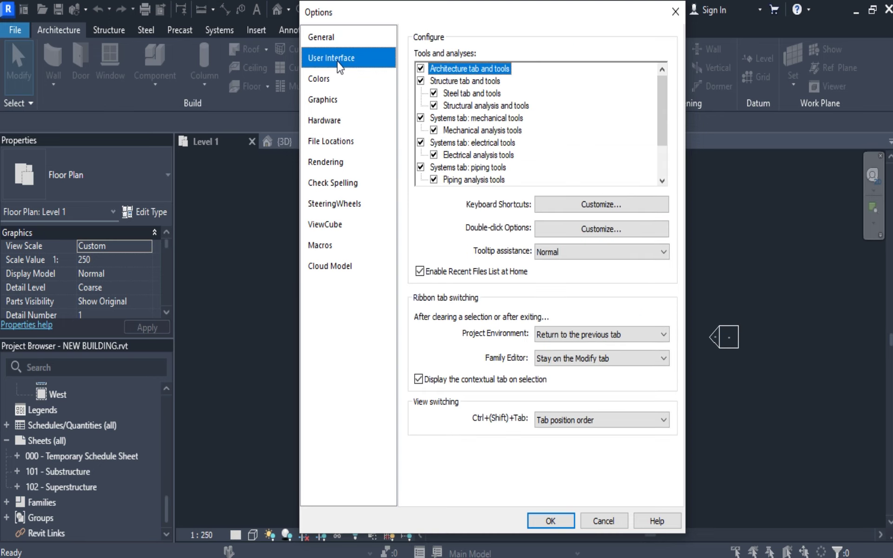
left_click(562, 208)
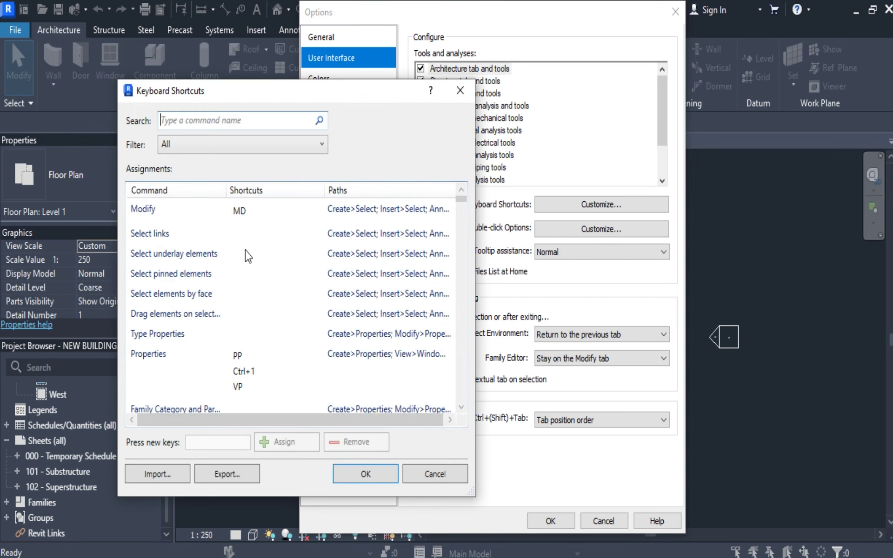
scroll(245, 250, "down", 5)
scroll(245, 250, "down", 3)
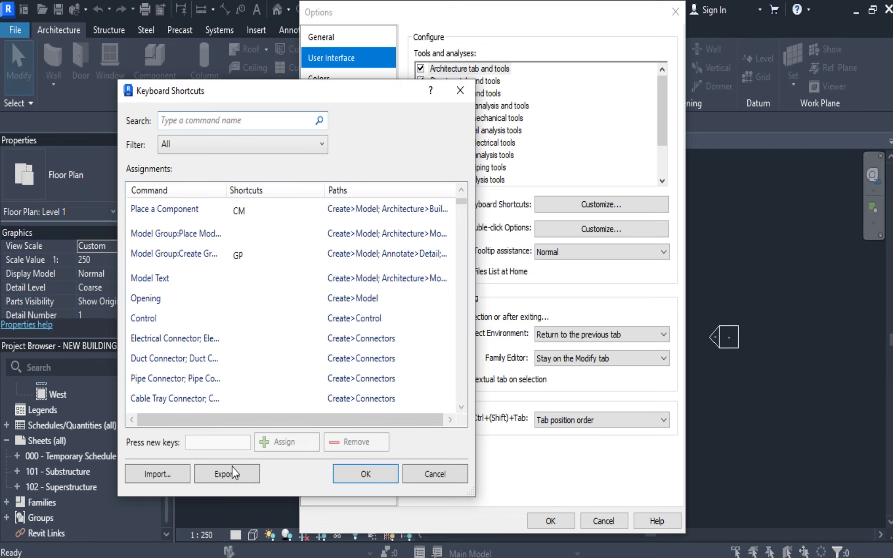
left_click(344, 481)
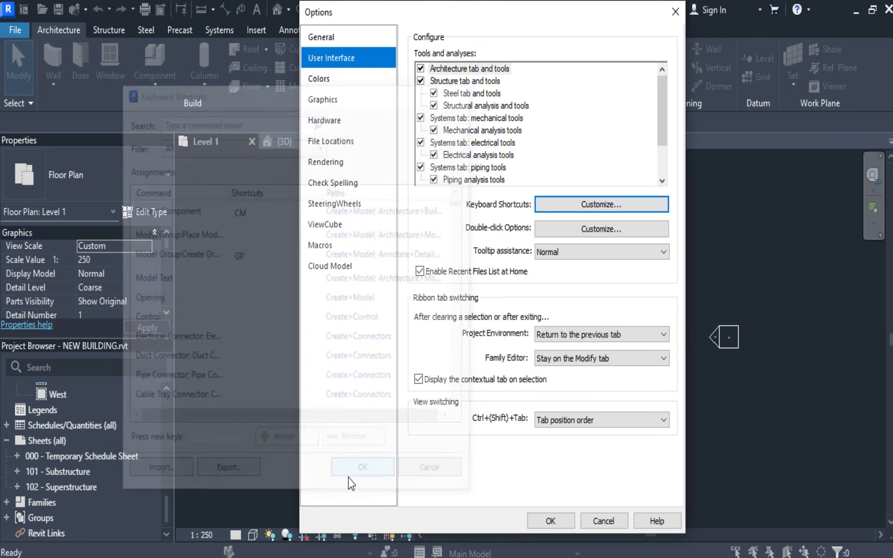
Set the UI active theme and the canvas color scheme to Light and apply the options.
left_click(330, 85)
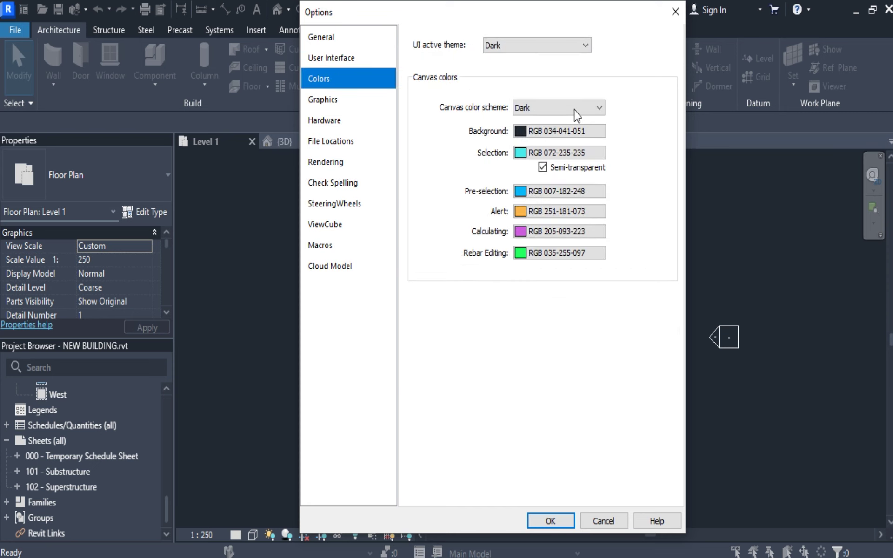
left_click(584, 47)
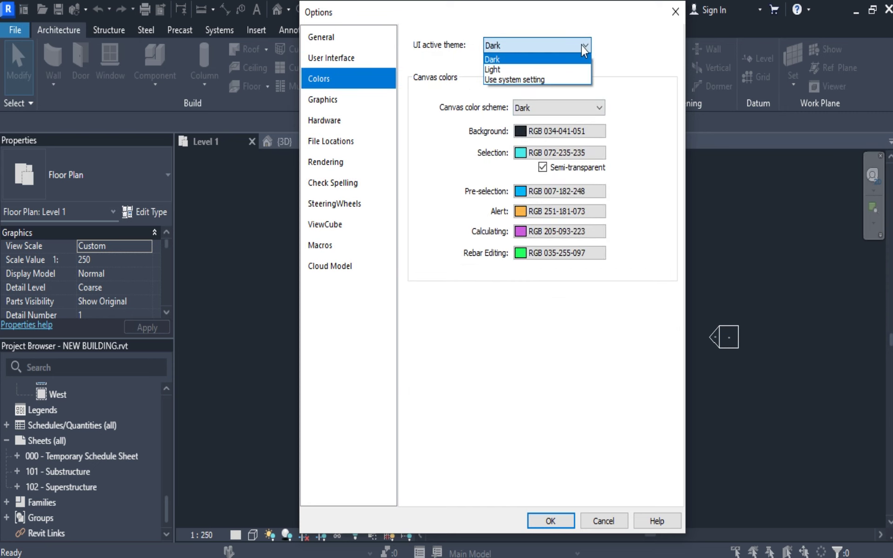
left_click(571, 71)
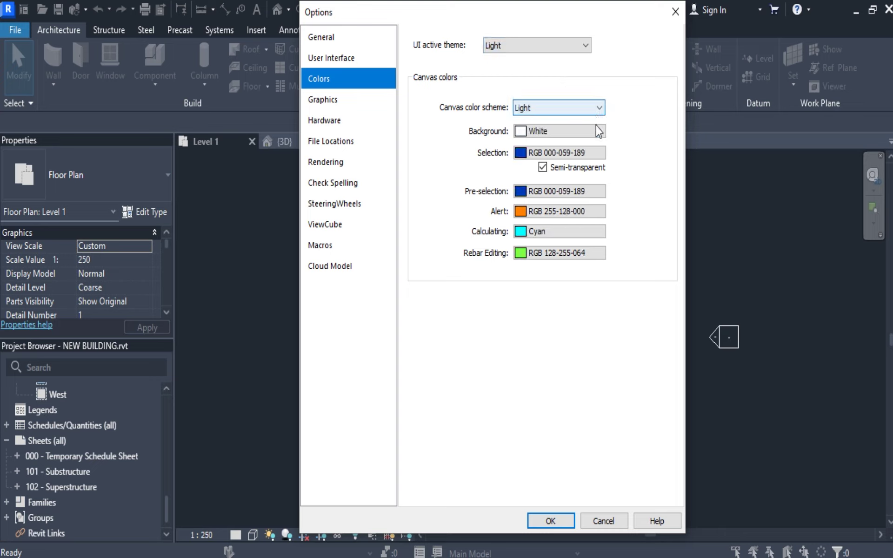
left_click(598, 109)
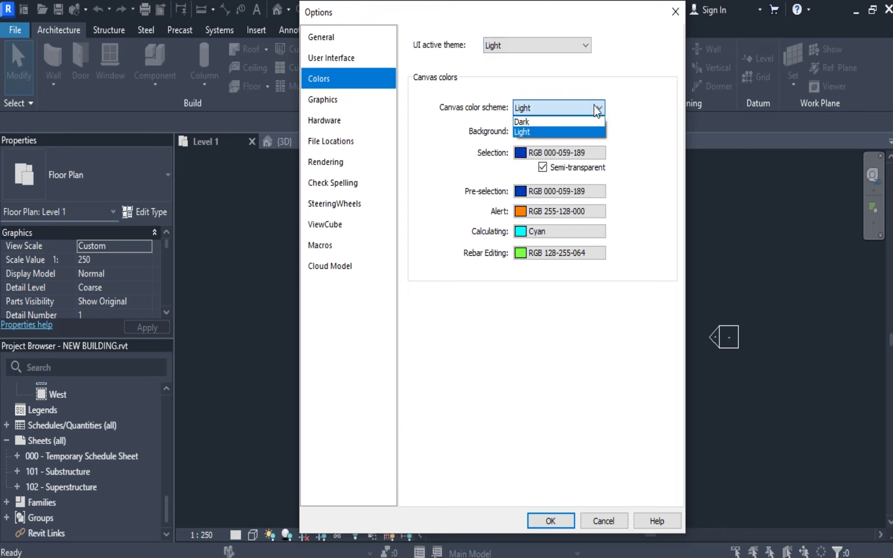
left_click(581, 132)
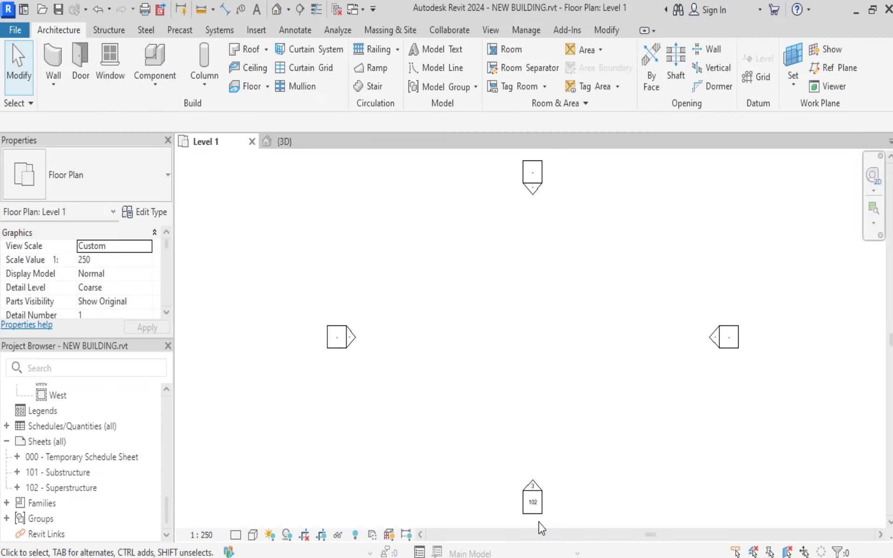
Set the UI active theme to Dark with the Dark canvas color scheme and apply the options.
left_click(14, 29)
left_click(210, 378)
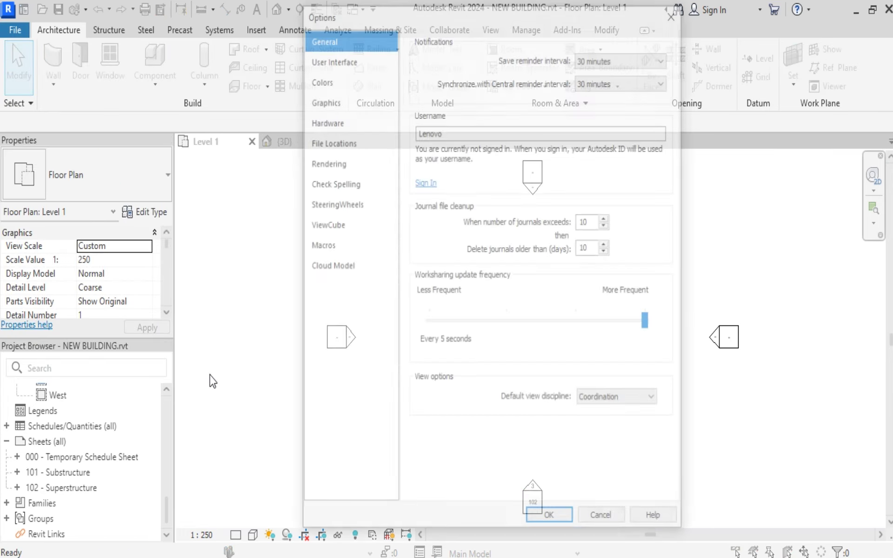
left_click(319, 79)
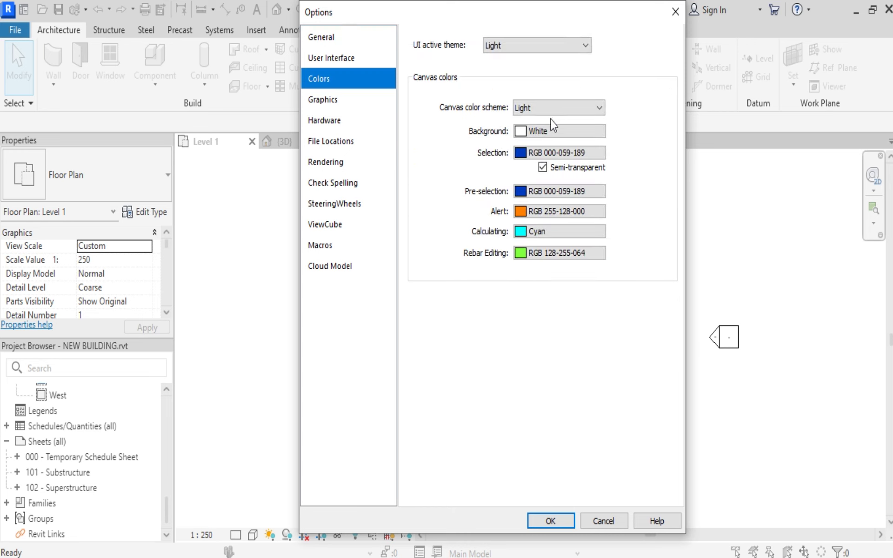
left_click(584, 45)
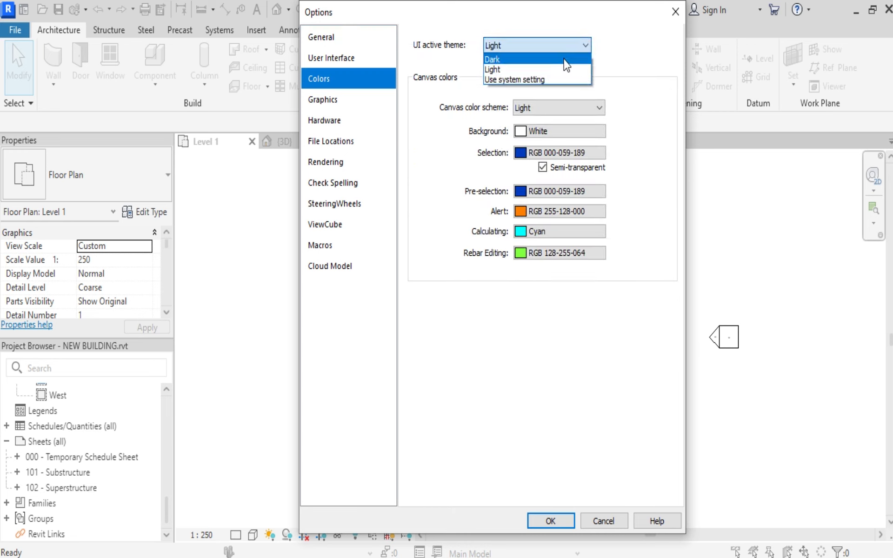
left_click(512, 58)
left_click(598, 110)
left_click(596, 110)
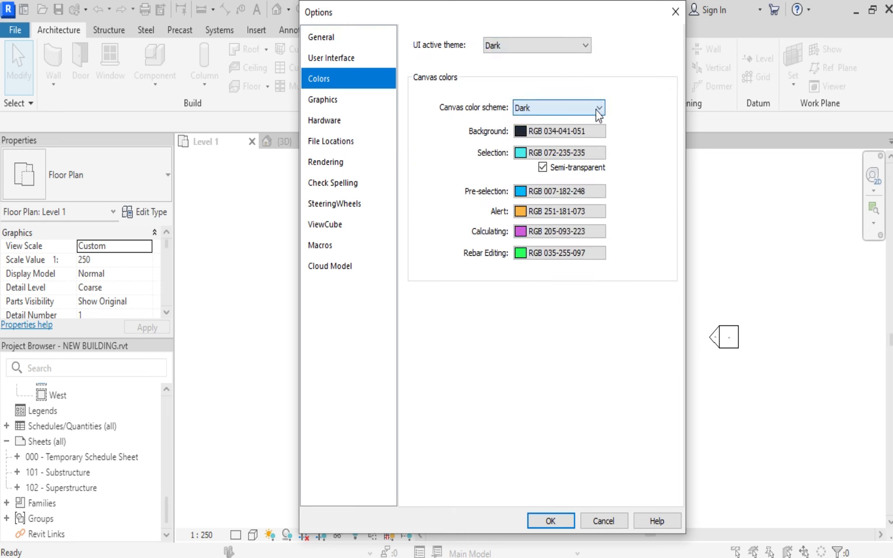
left_click(555, 521)
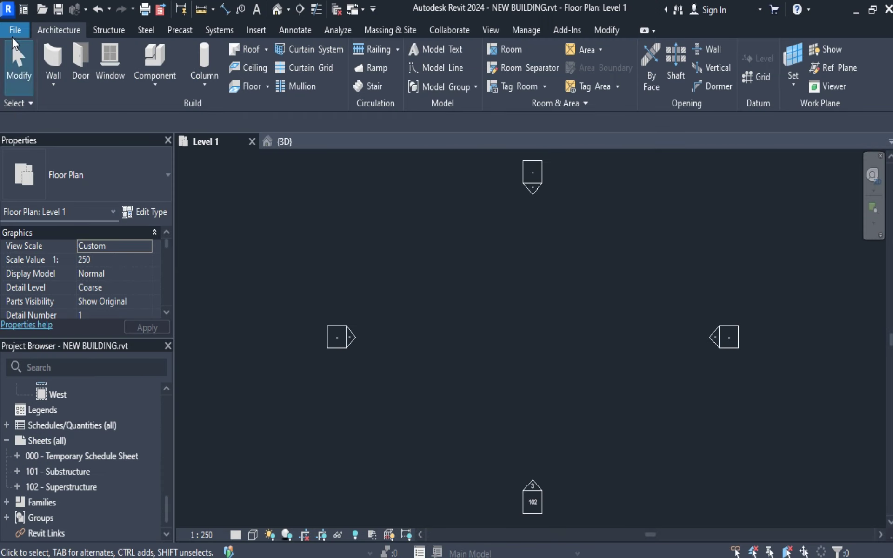
Add Structural Analysis-Default.rte from the English-Imperial folder to the project templates in the file location options and apply.
left_click(15, 31)
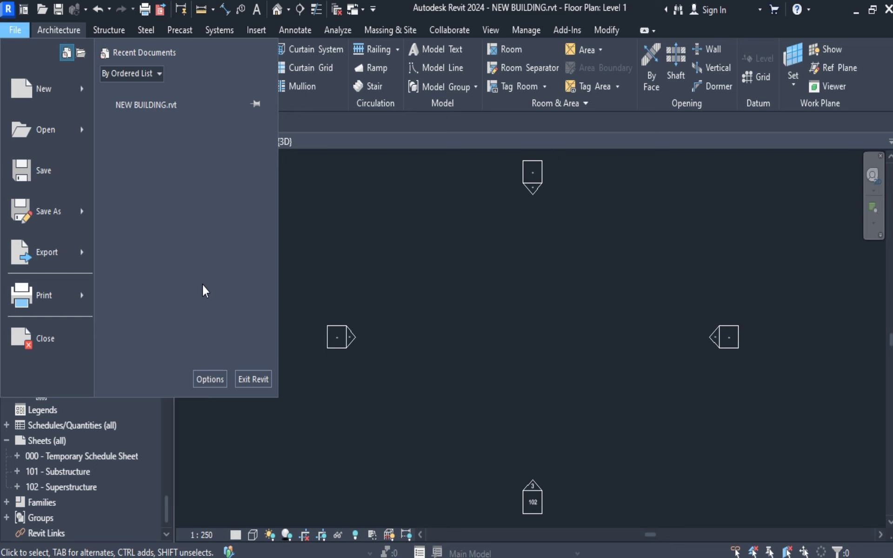
left_click(210, 380)
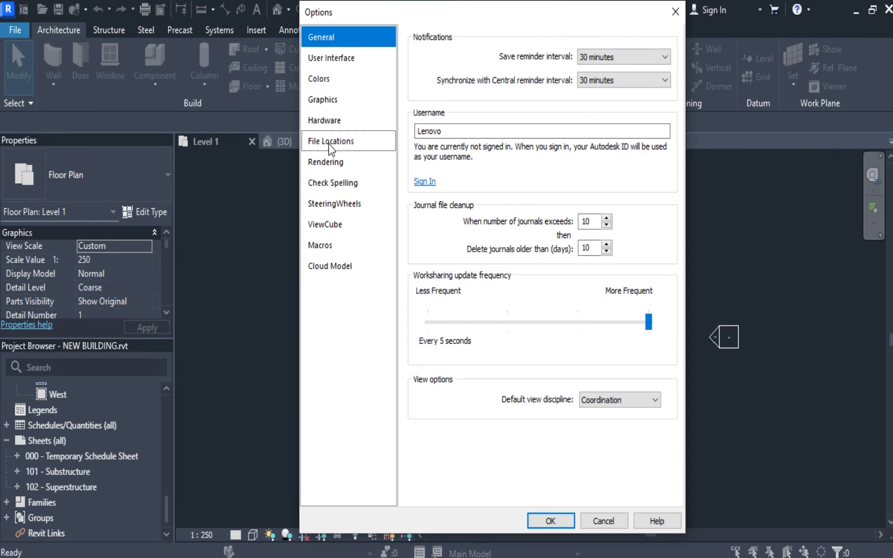
left_click(328, 100)
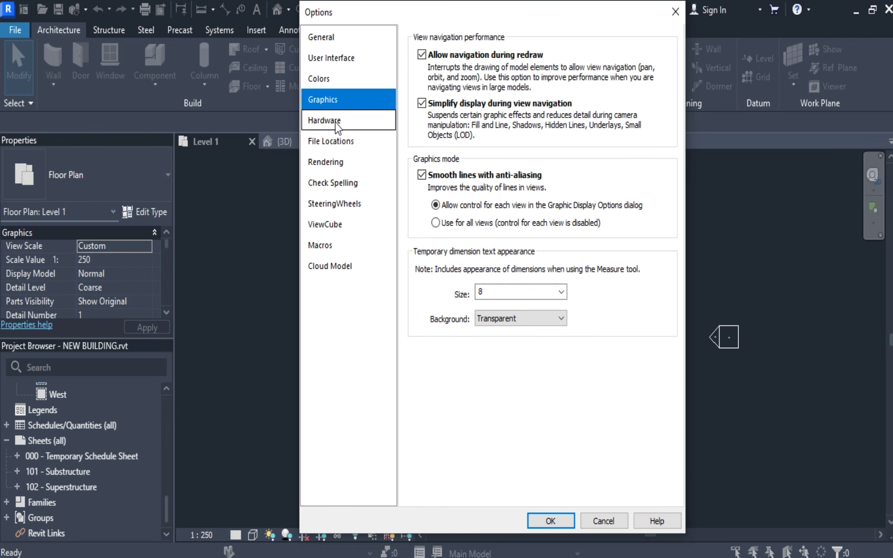
left_click(338, 126)
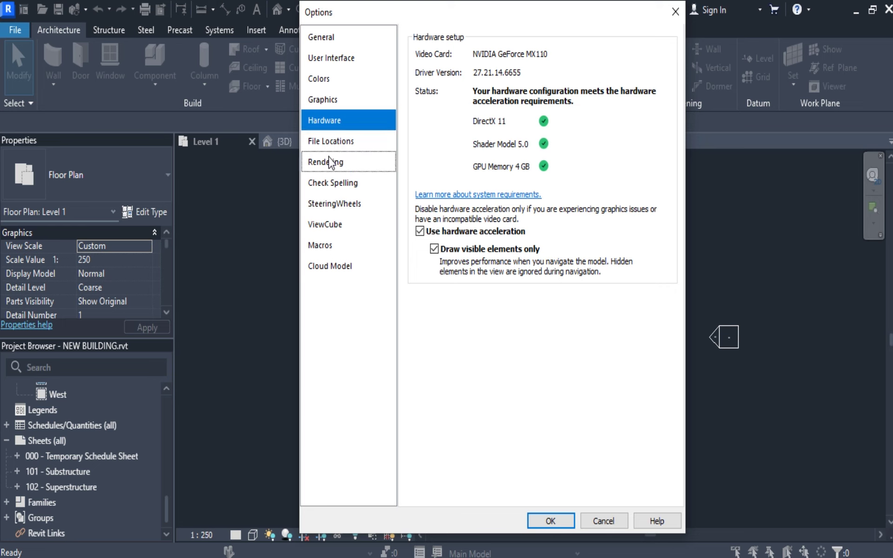
left_click(331, 142)
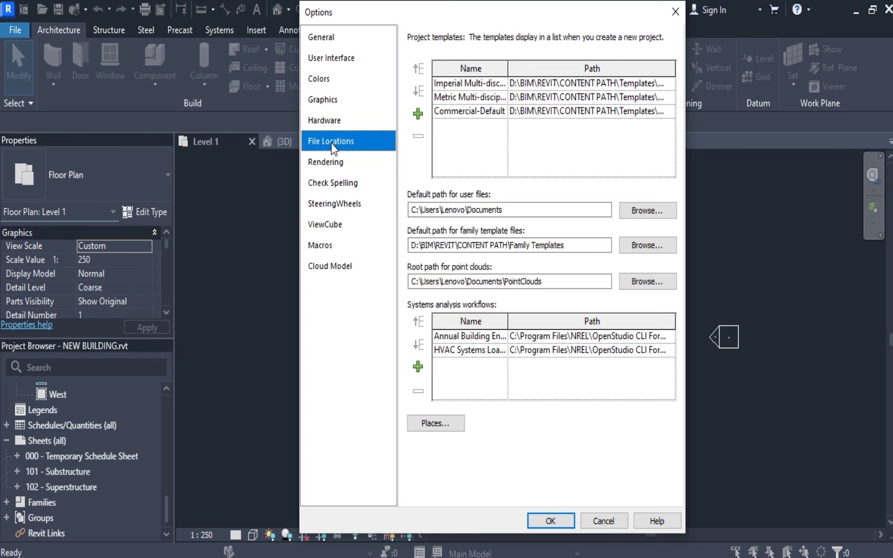
left_click(418, 114)
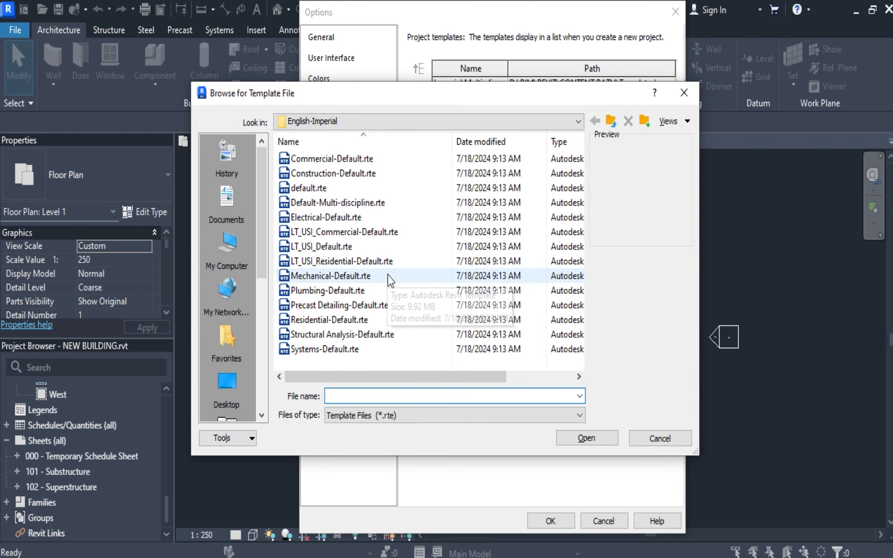
left_click(334, 336)
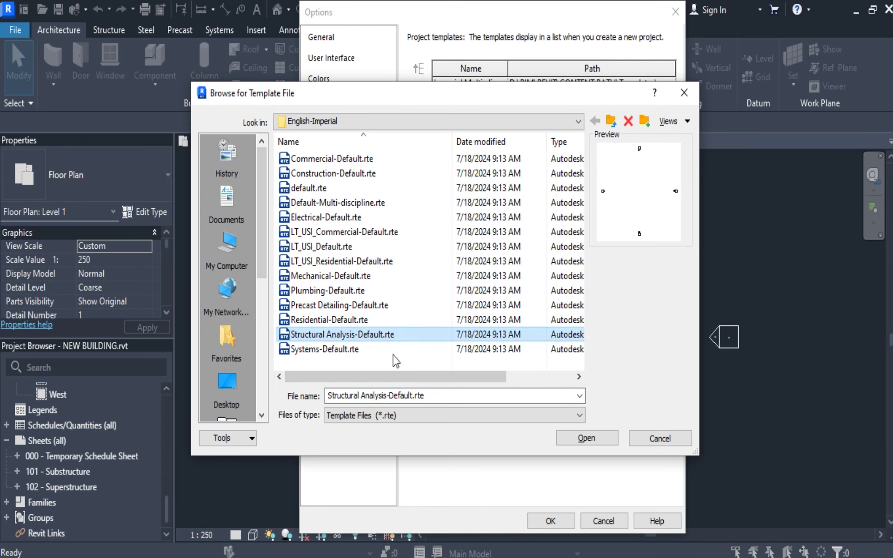
left_click(598, 442)
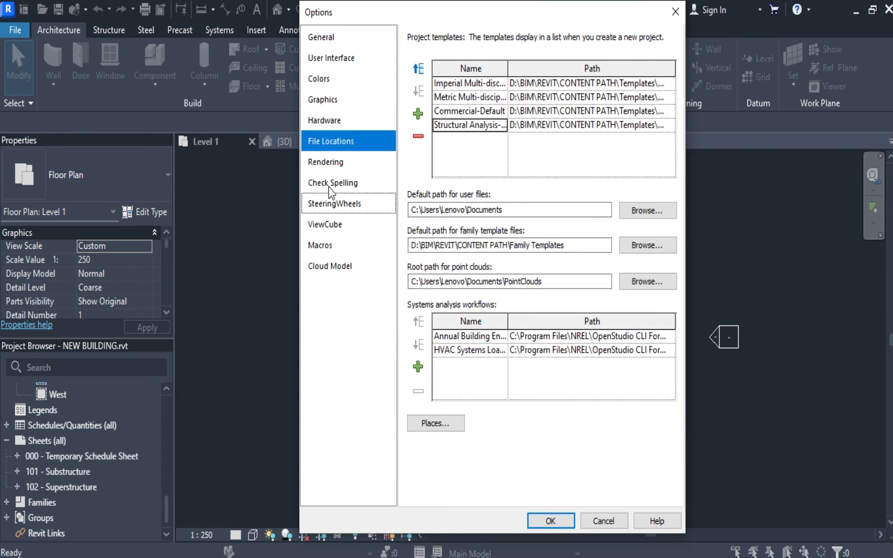
left_click(550, 520)
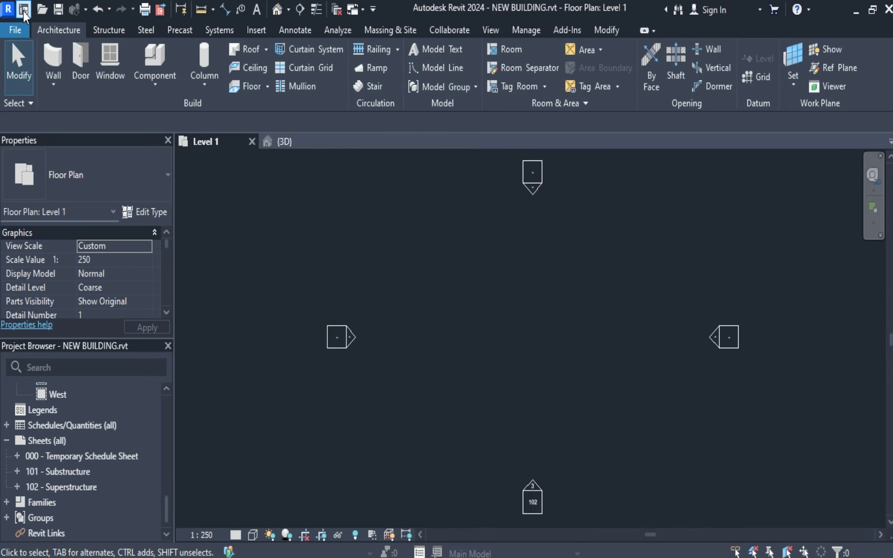
Check which template files are offered for a new project and return to the open floor plan without creating one.
left_click(24, 10)
left_click(93, 224)
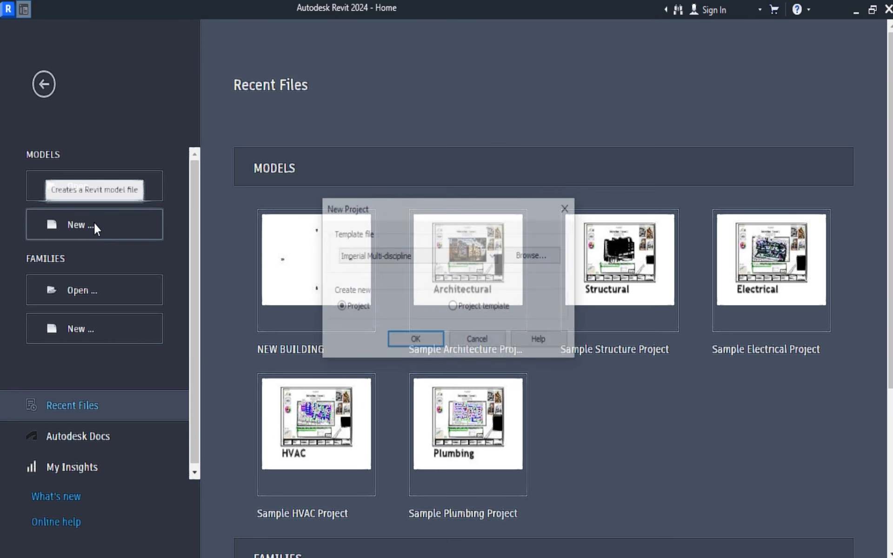
left_click(493, 256)
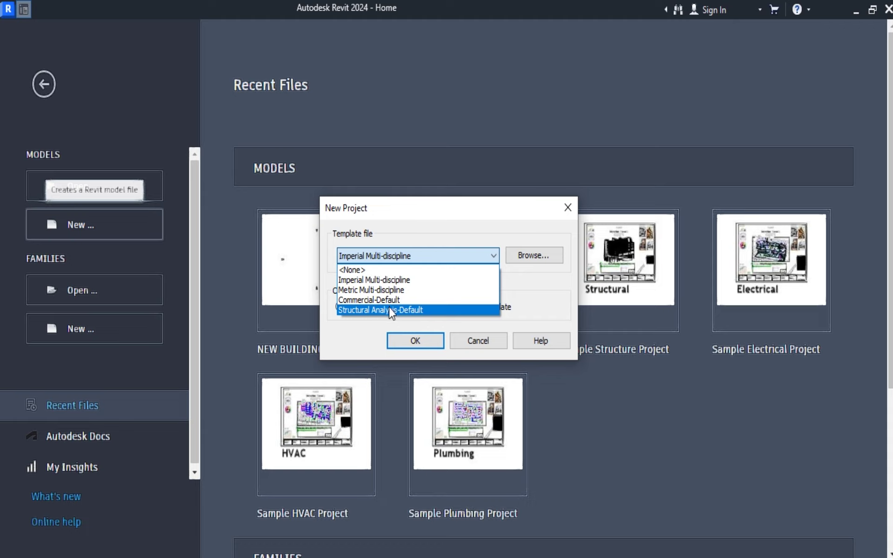
left_click(570, 207)
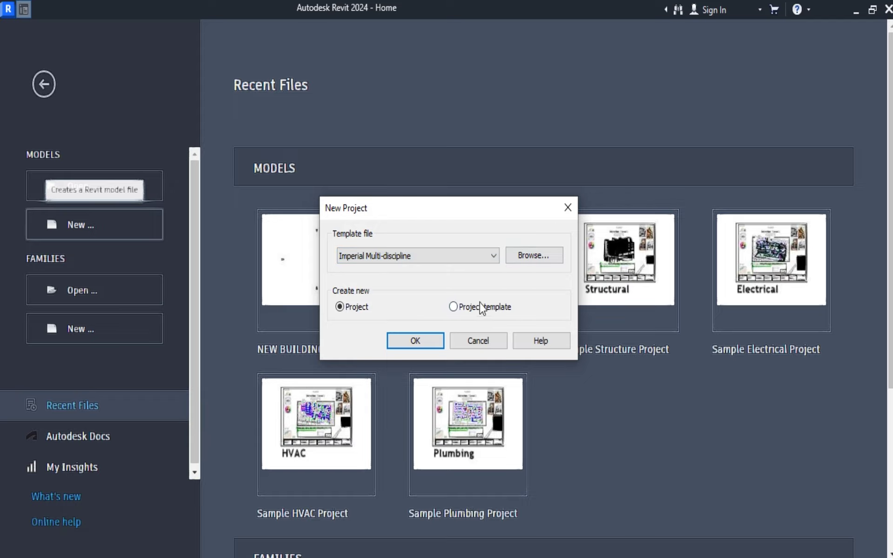
left_click(484, 340)
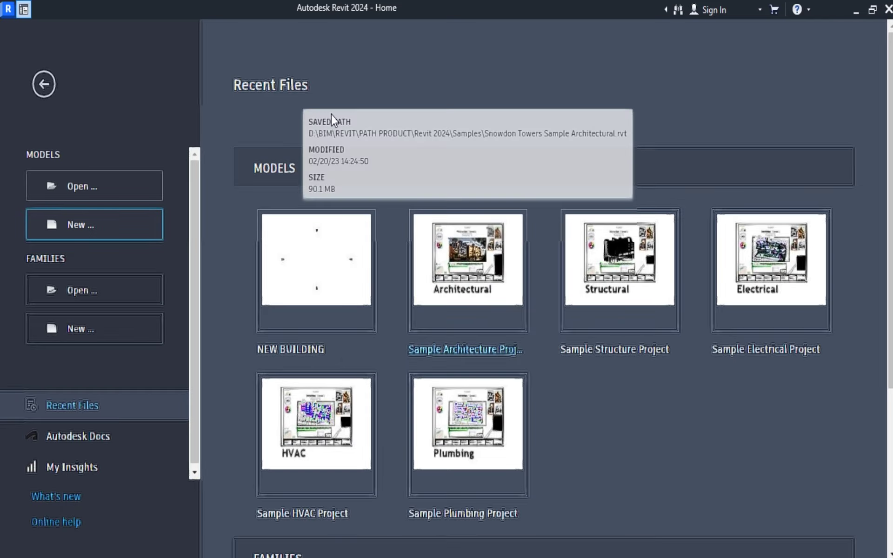
left_click(22, 9)
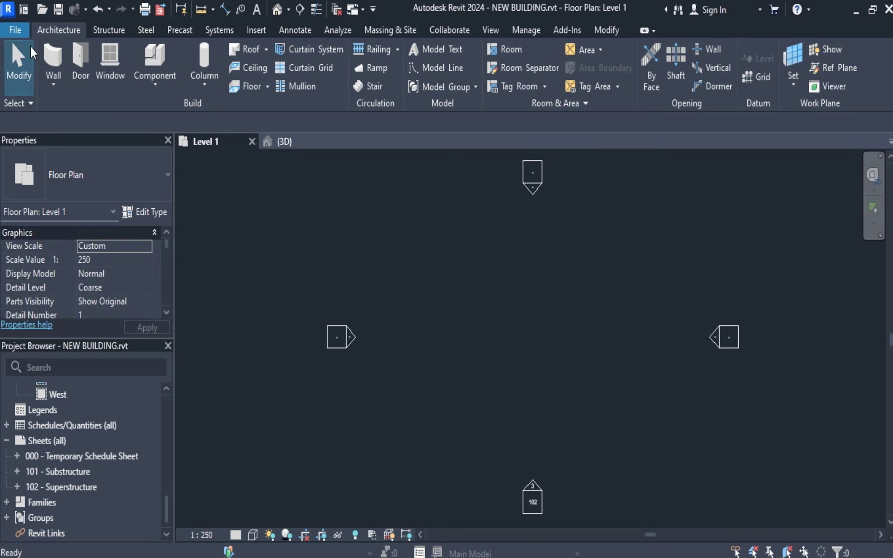
Review the Check Spelling options with the main dictionary languages, plus the SteeringWheels and ViewCube settings.
left_click(15, 30)
left_click(210, 380)
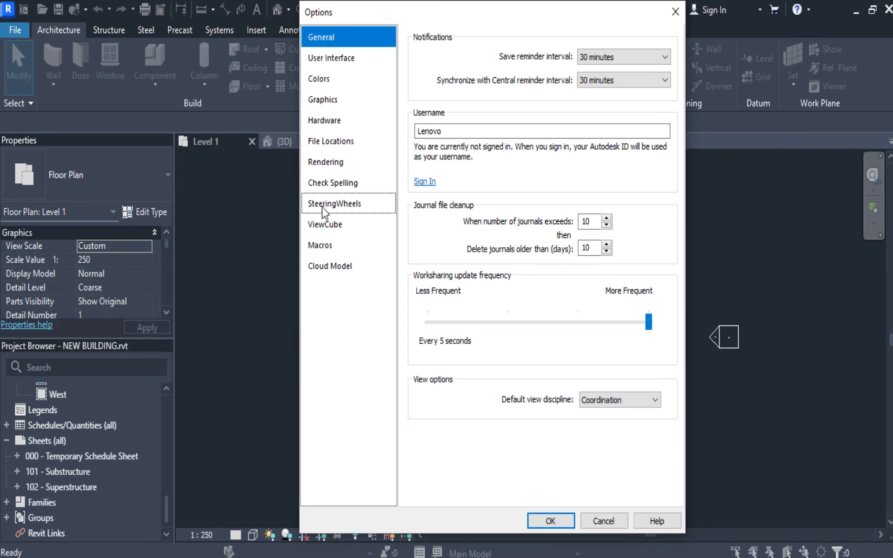
left_click(328, 186)
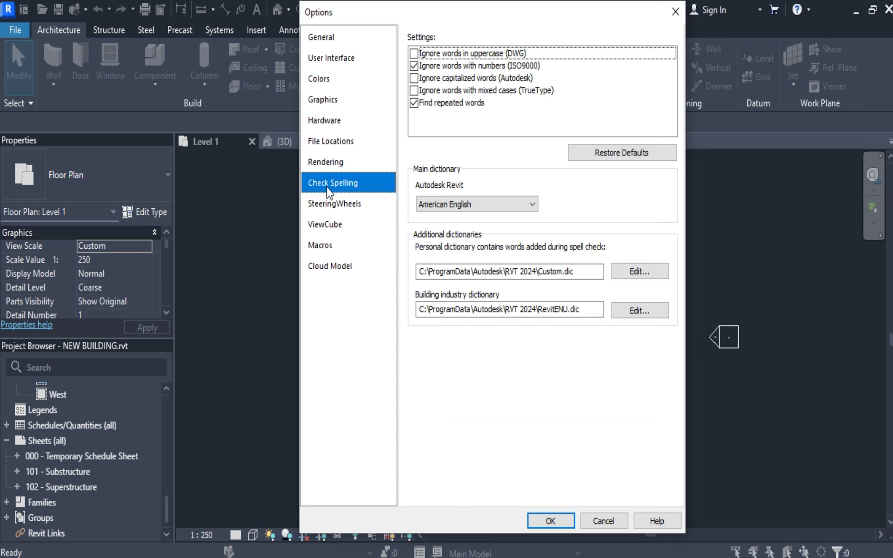
left_click(524, 210)
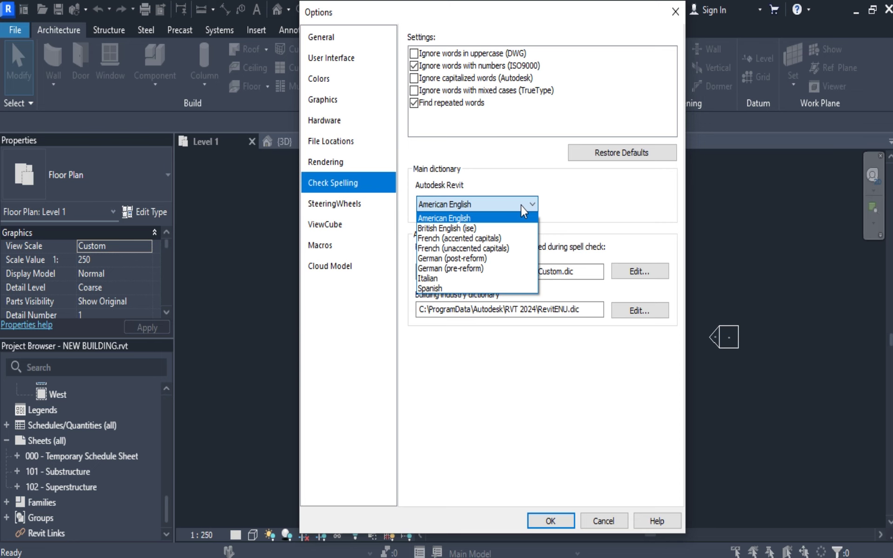
left_click(522, 206)
left_click(349, 204)
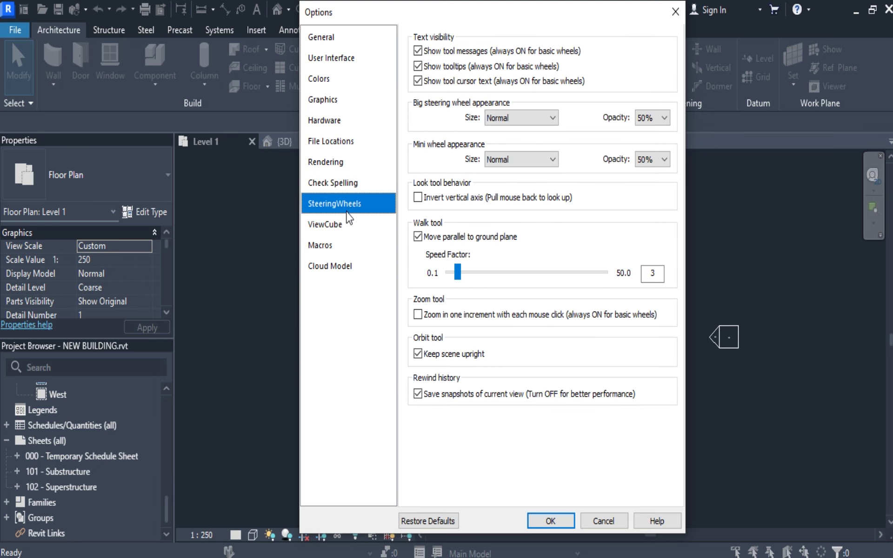
left_click(338, 225)
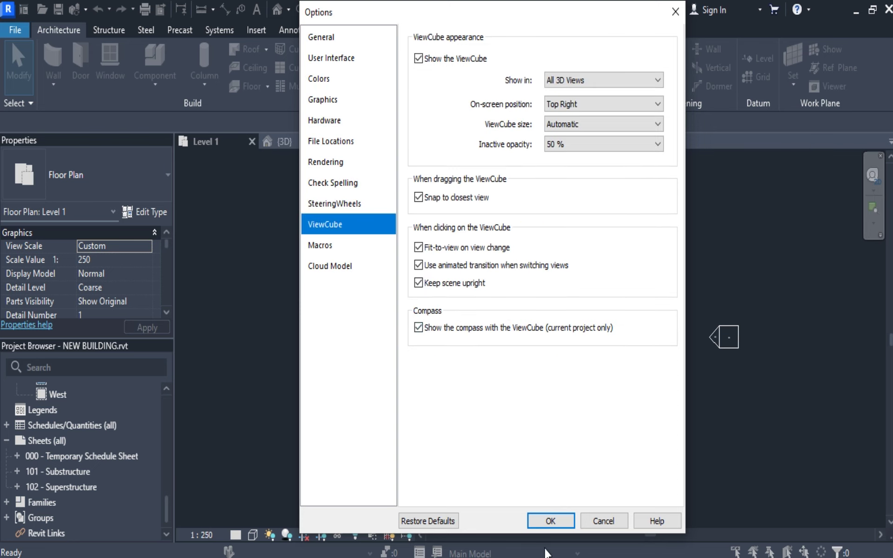
Accept the program options and set the project's Area unit format to Square meters.
left_click(551, 522)
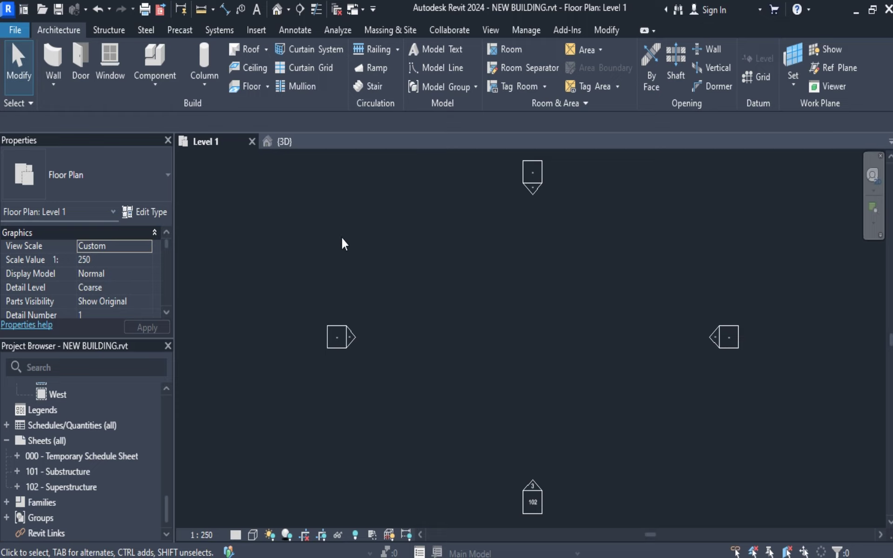
left_click(515, 27)
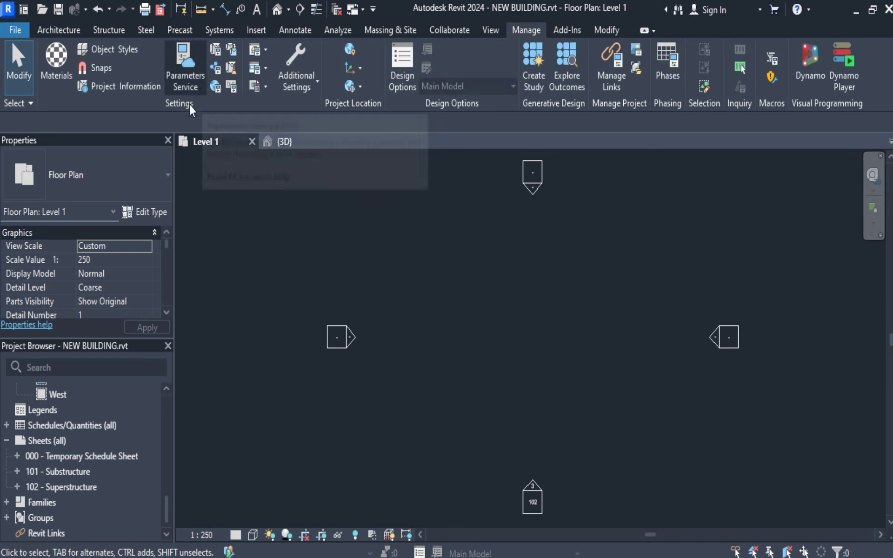
left_click(231, 87)
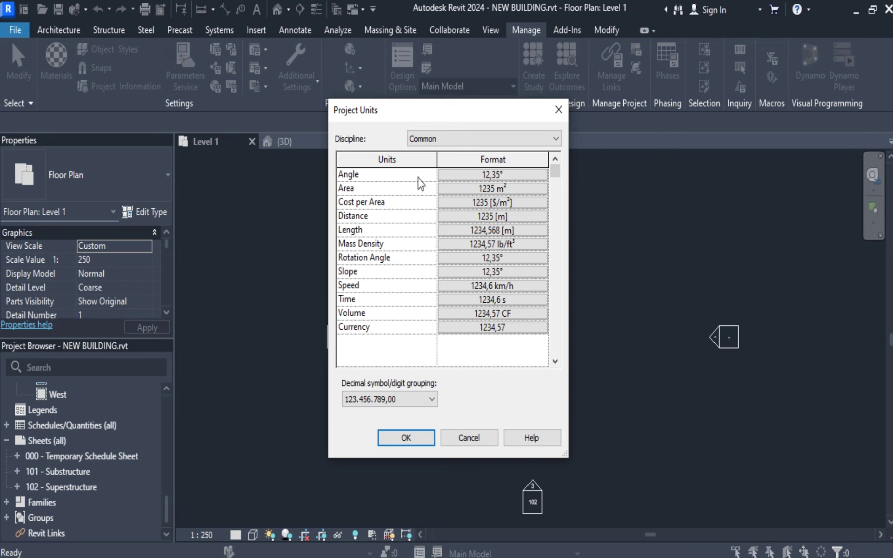
left_click(539, 190)
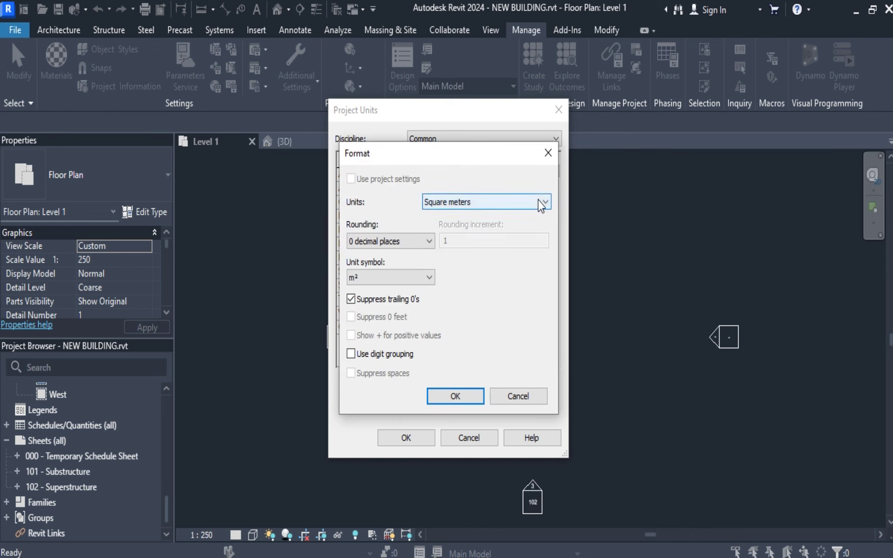
left_click(541, 203)
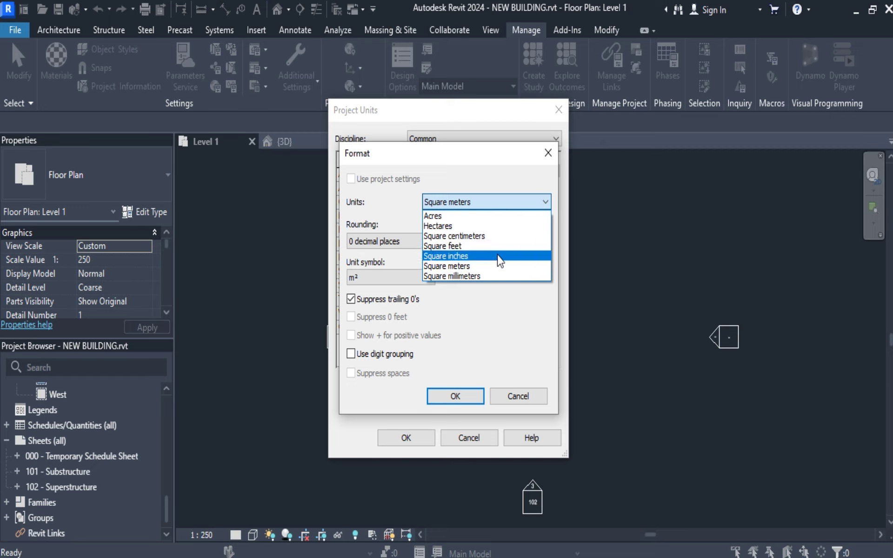
left_click(491, 267)
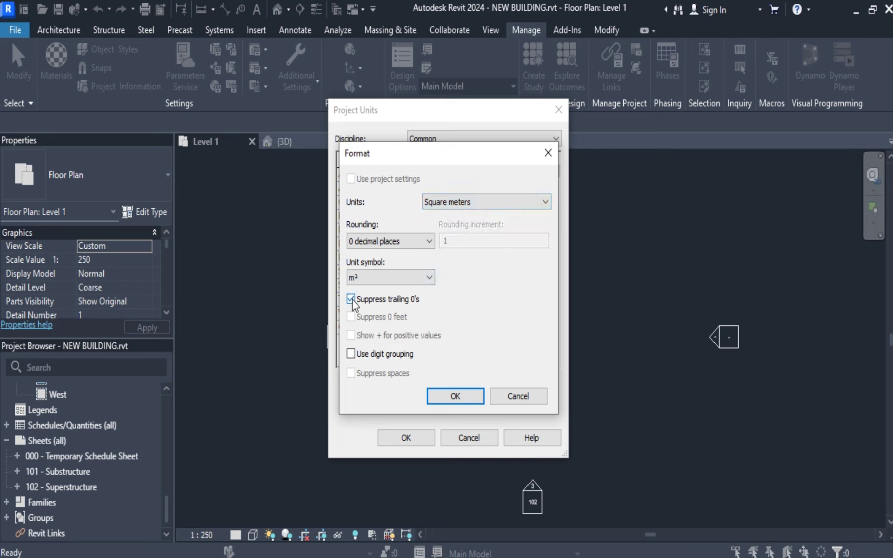
left_click(470, 396)
Check the unit choices for the Cost per Area format and keep Cost per square meter.
left_click(540, 203)
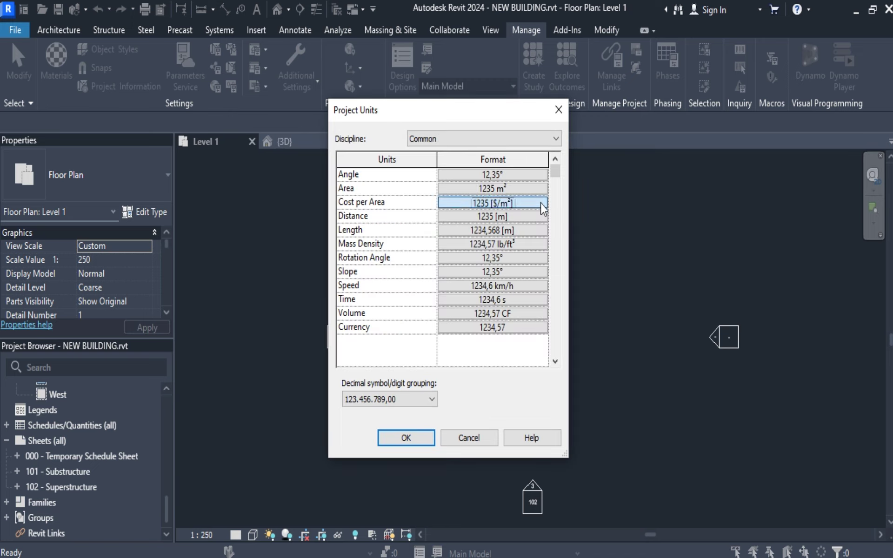
left_click(543, 203)
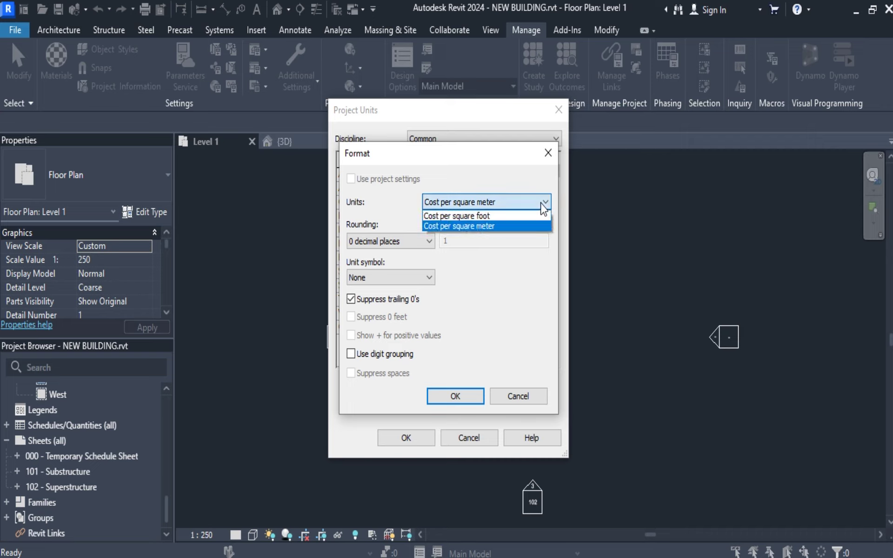
left_click(543, 207)
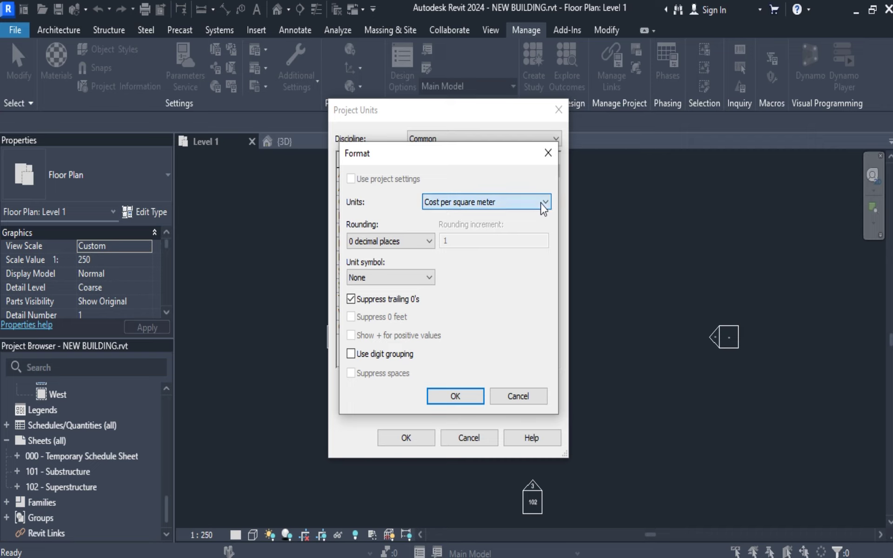
left_click(453, 397)
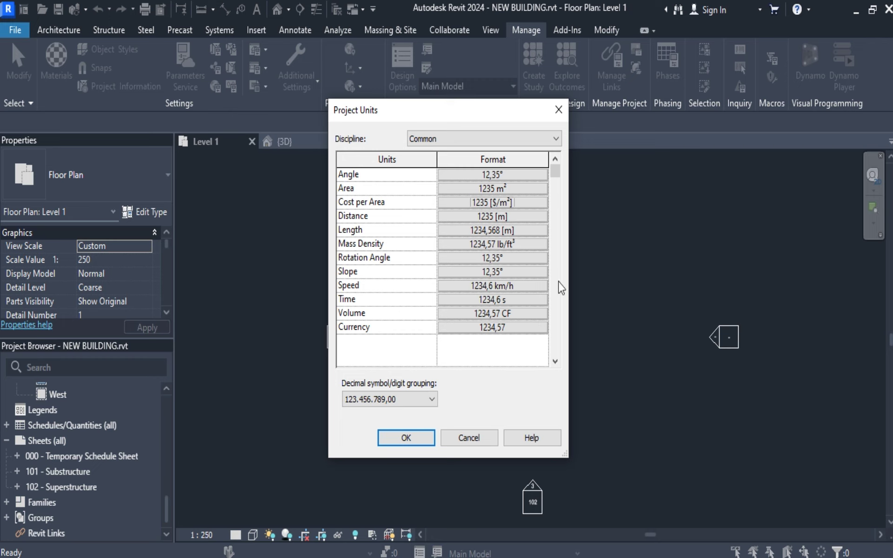
Set the Length format to Meters with unit symbol m and trailing zeros suppressed, and accept the project units.
left_click(535, 230)
left_click(545, 203)
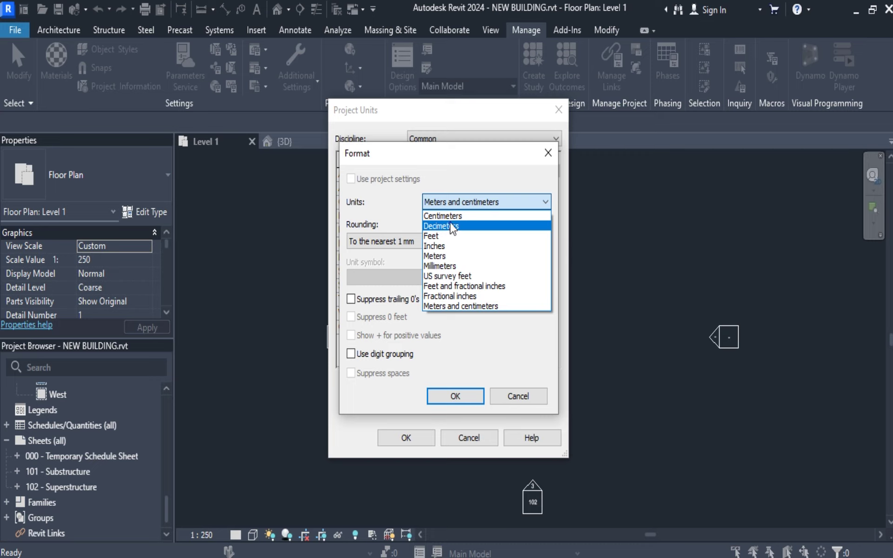
left_click(451, 258)
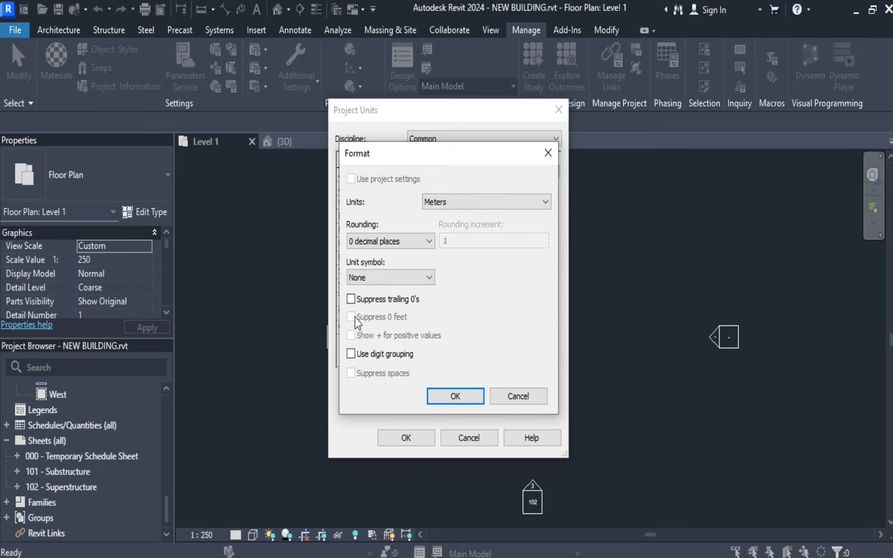
left_click(419, 278)
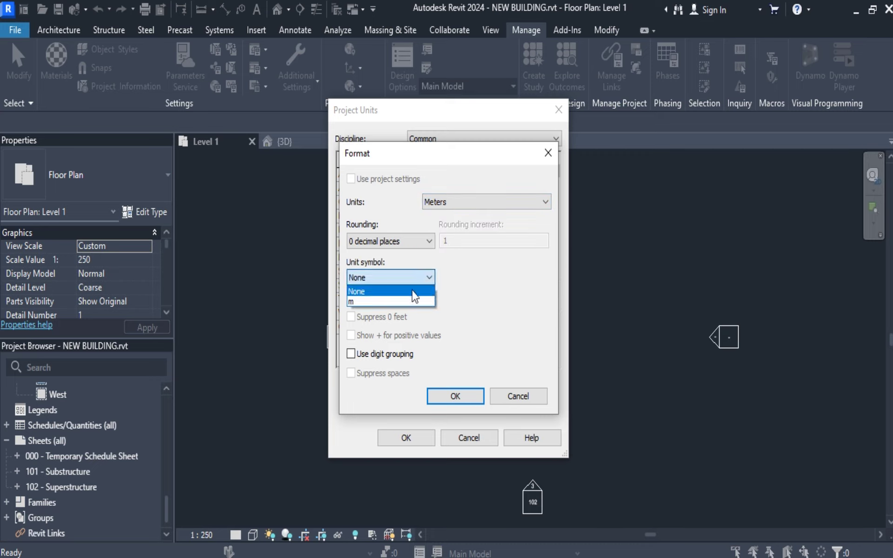
left_click(406, 301)
left_click(362, 300)
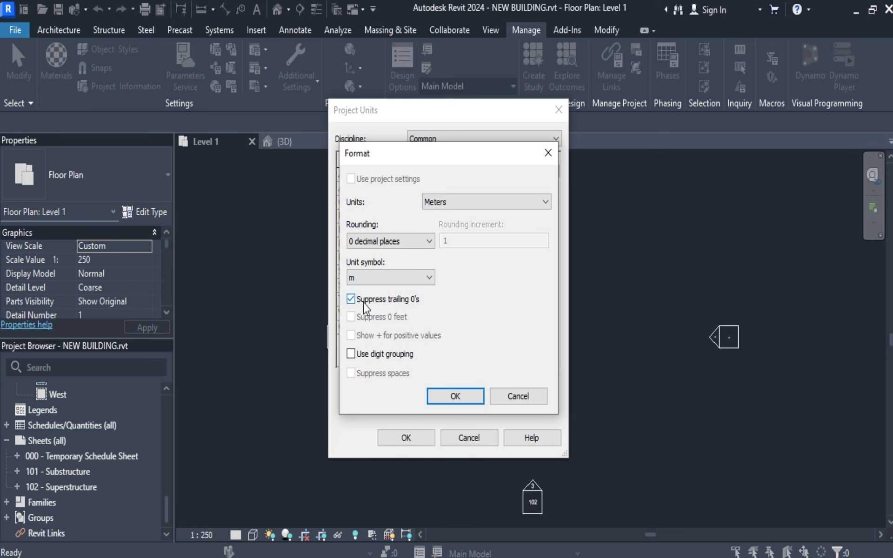
left_click(454, 397)
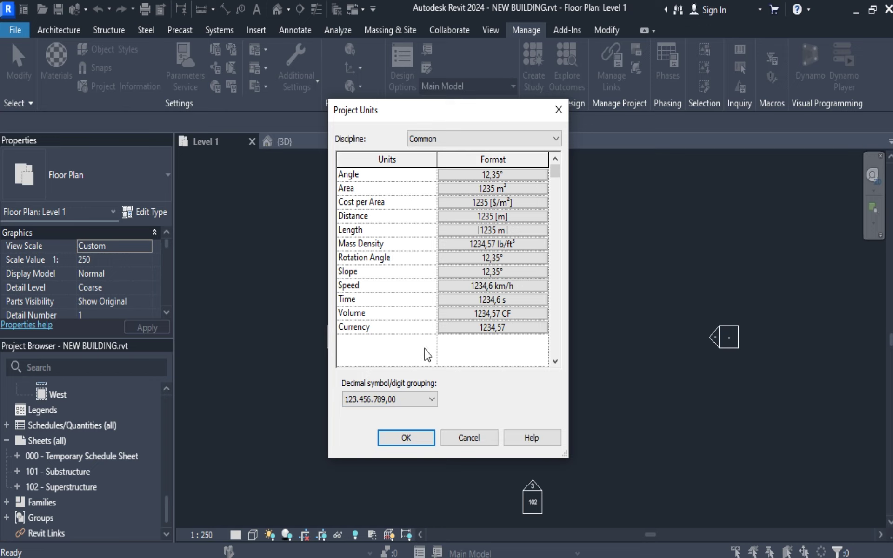
left_click(415, 439)
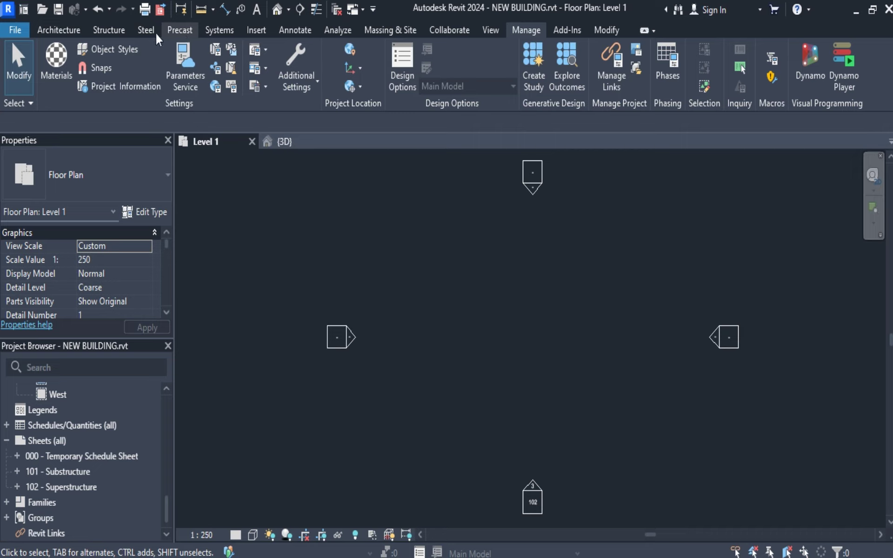
Start placing an architectural wall in the Level 1 plan and enable its Radius option.
left_click(63, 30)
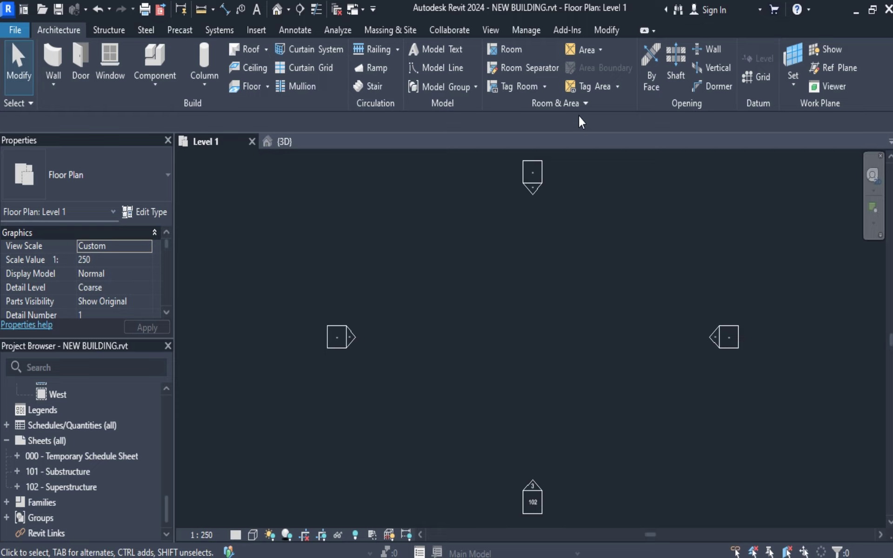
left_click(54, 61)
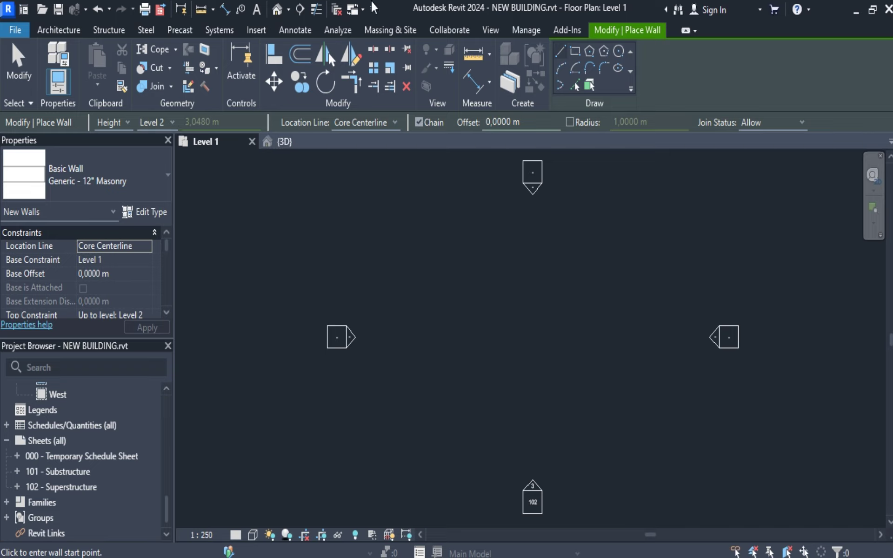
left_click(570, 122)
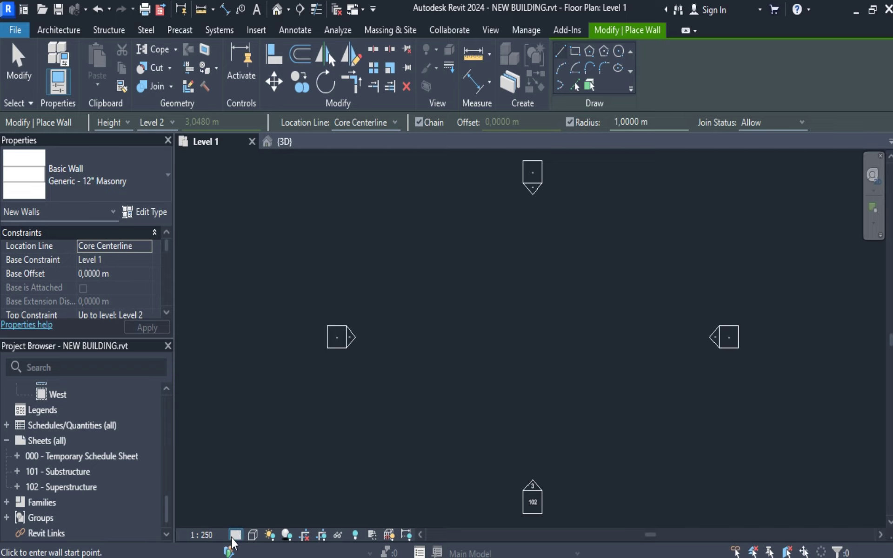
Check the detail level and visual style choices, and set the Level 1 plan to a custom view scale of 1:150.
left_click(233, 540)
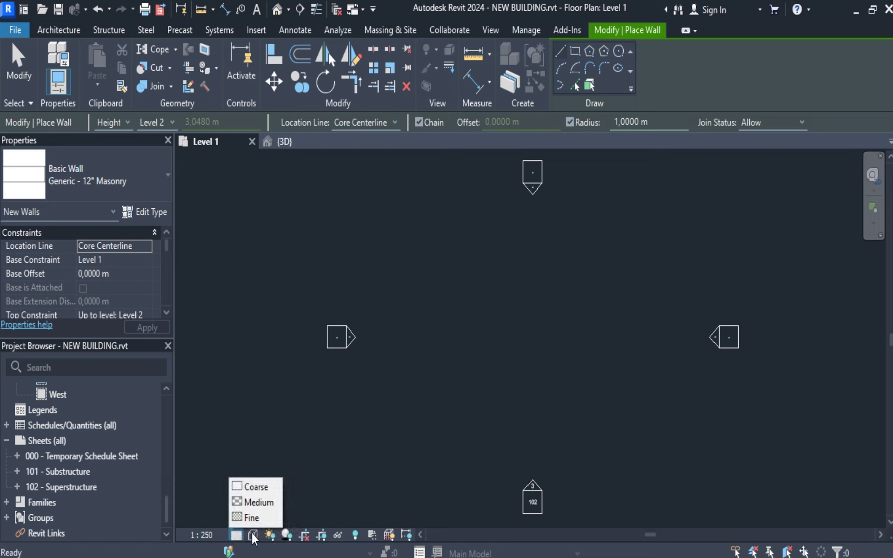
left_click(253, 536)
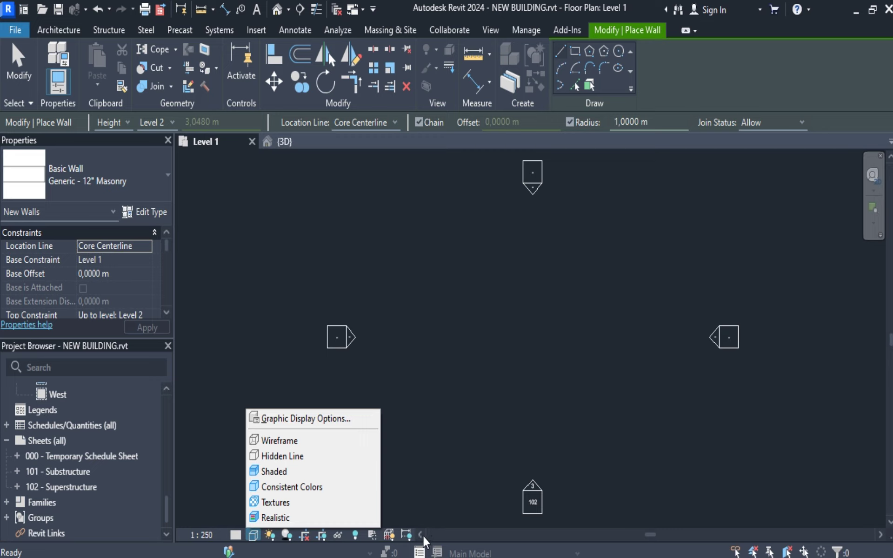
left_click(205, 535)
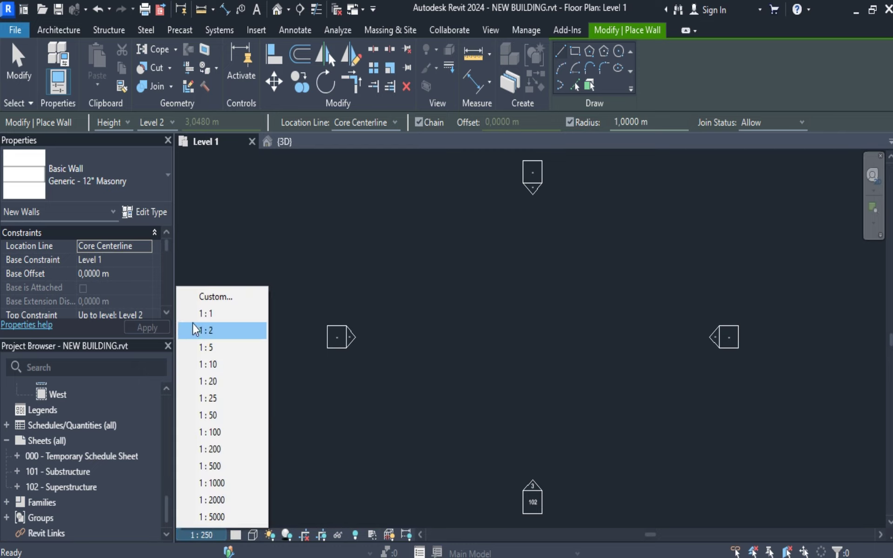
left_click(205, 298)
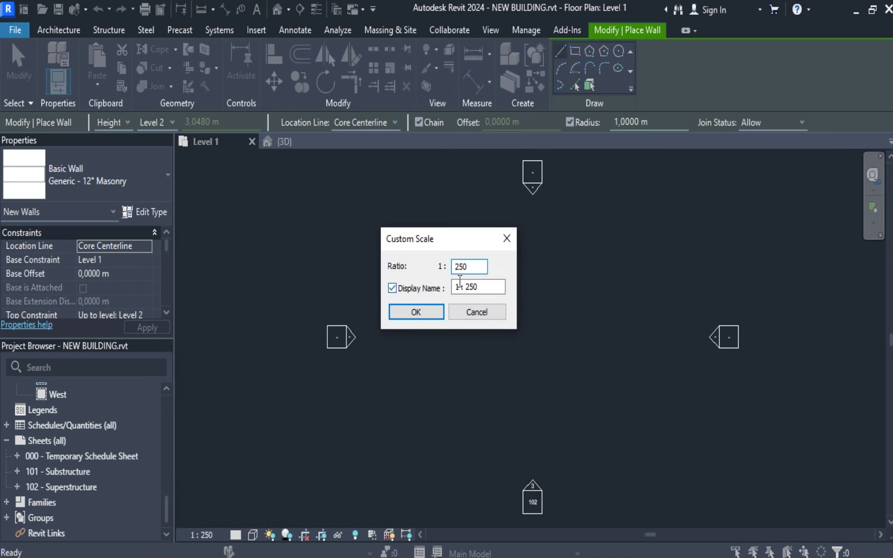
left_click(459, 267)
key("BackSpace")
type("1")
left_click(394, 290)
left_click(392, 288)
left_click(414, 313)
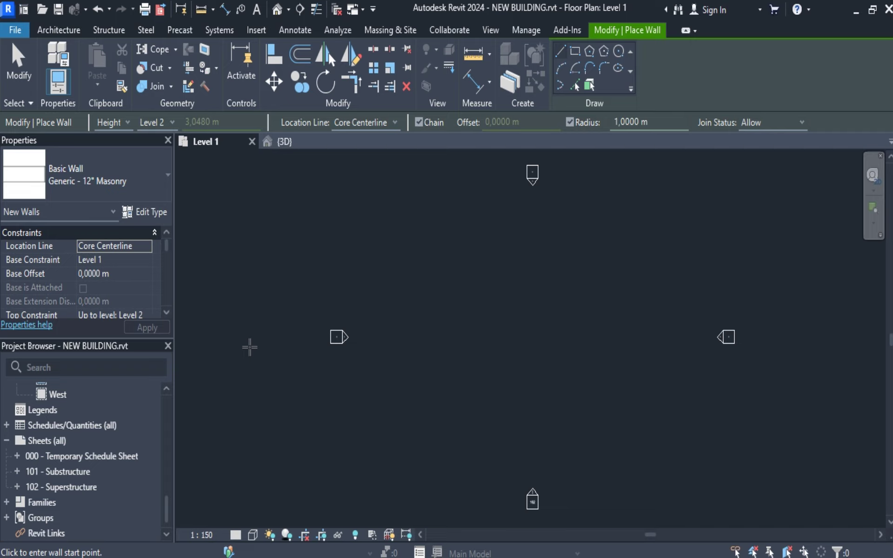
Pan and zoom the Level 1 plan using the 2D Wheel, and close the wheel.
left_click(873, 183)
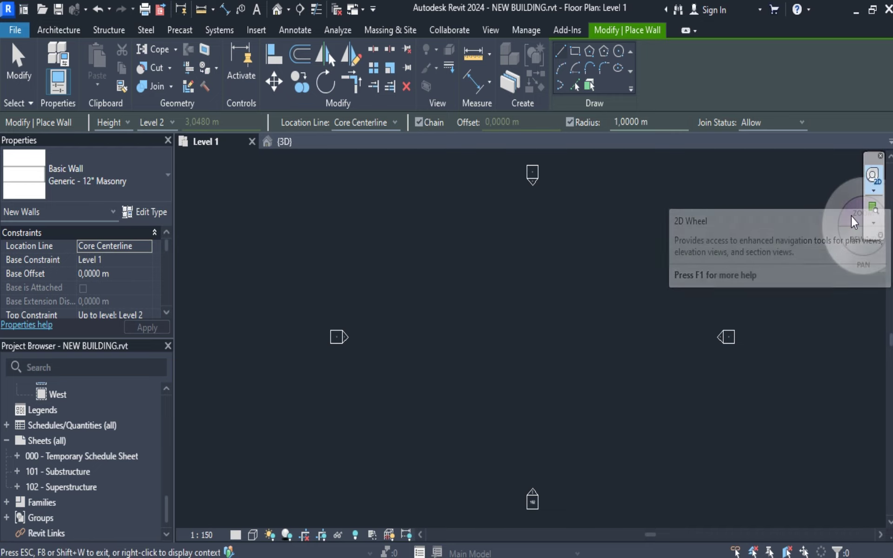
left_click_drag(842, 197, 772, 213)
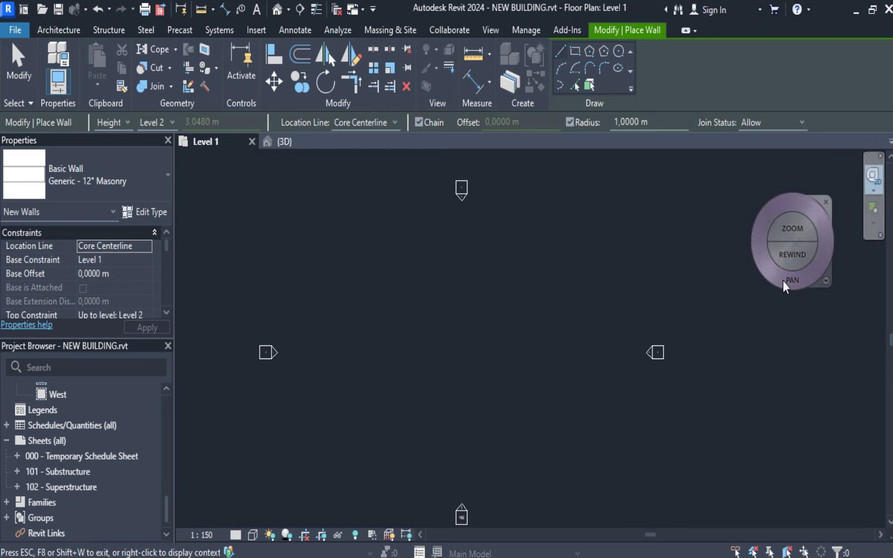
left_click_drag(784, 281, 758, 274)
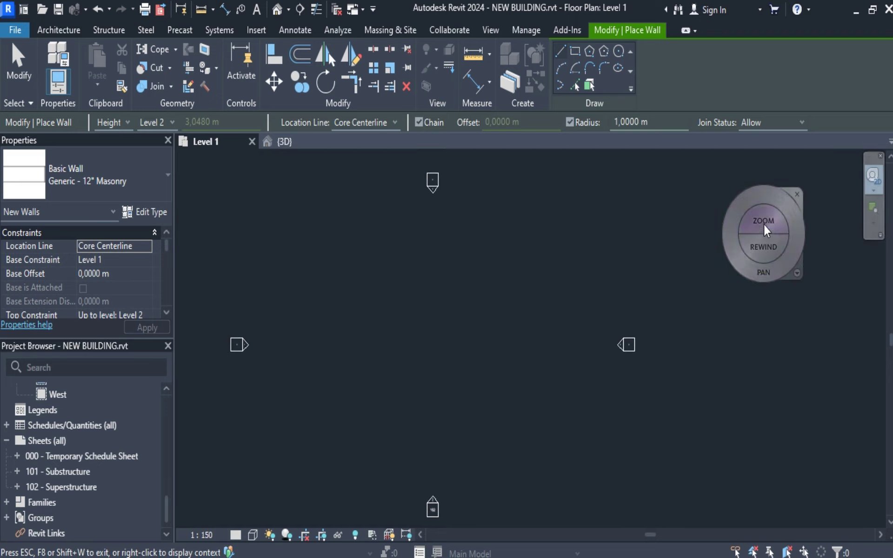
left_click_drag(764, 225, 797, 276)
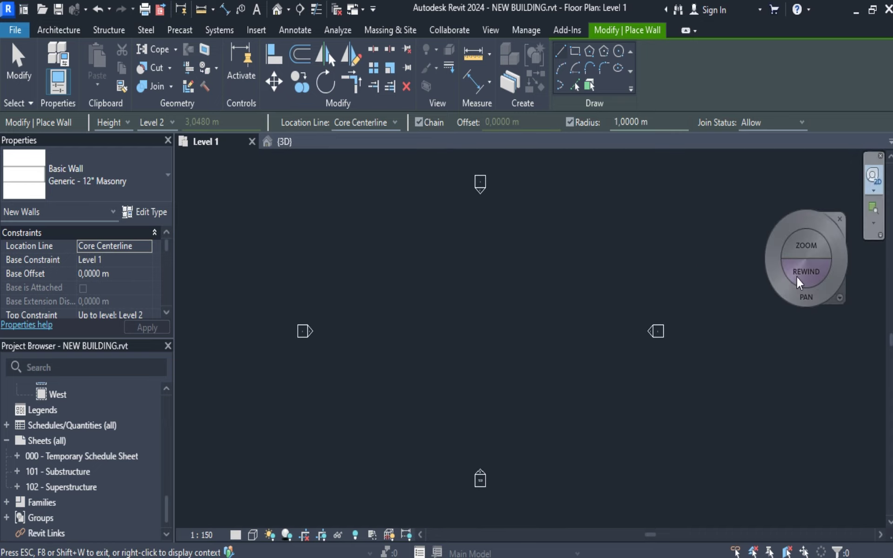
left_click(840, 218)
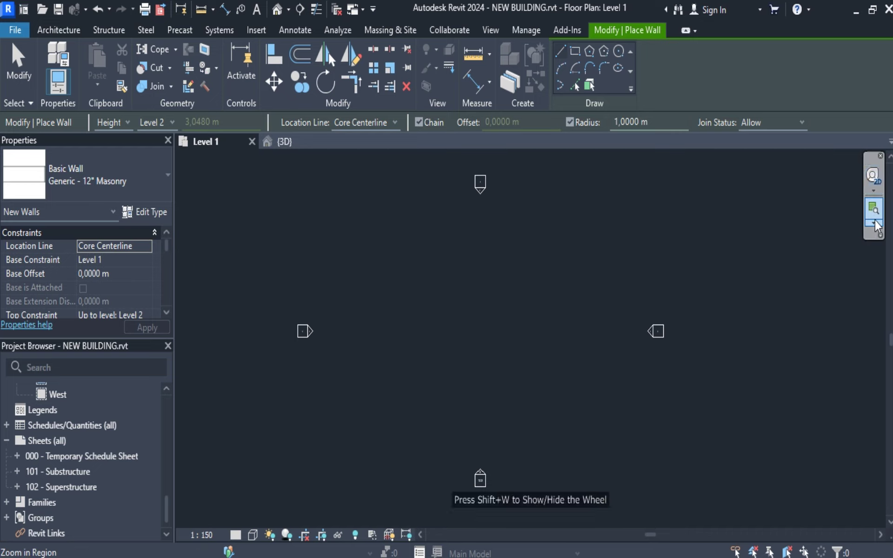
Review the zoom choices, use Zoom in Region around the east elevation marker, and bring all four markers back into view.
left_click(876, 225)
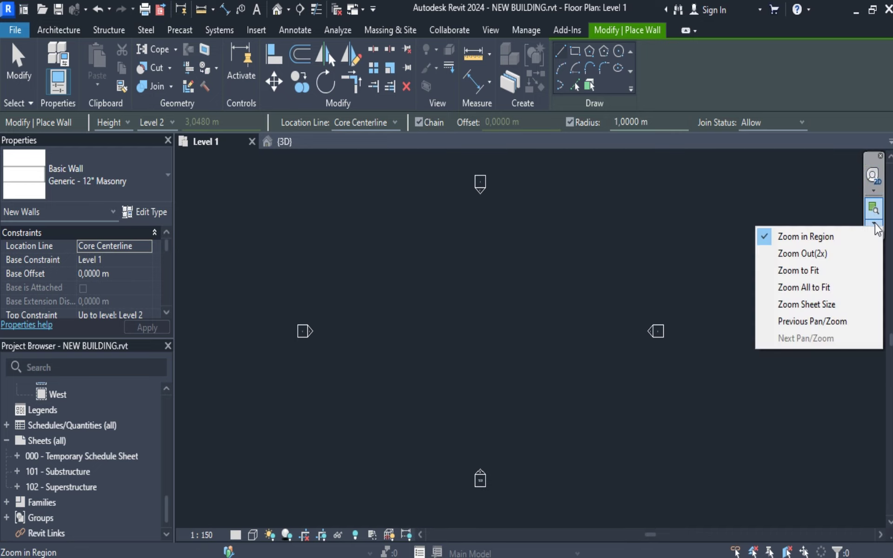
left_click(873, 208)
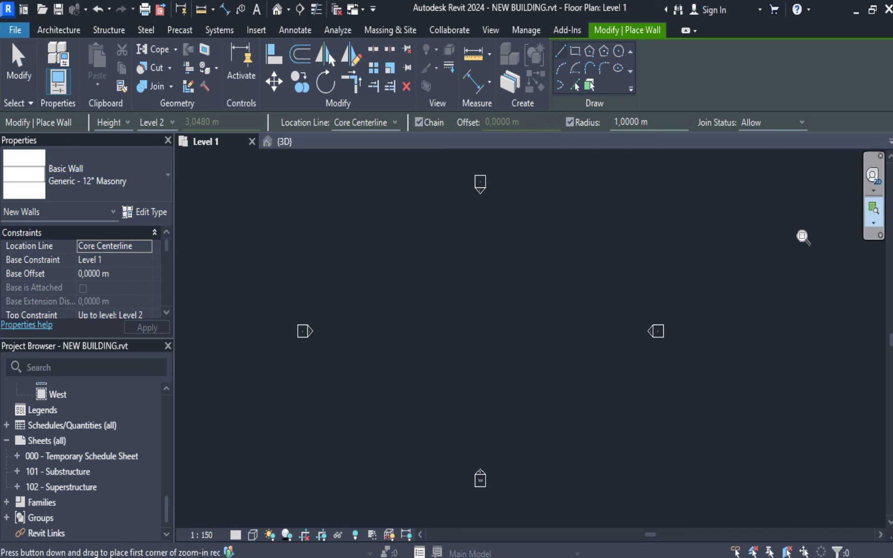
left_click_drag(610, 243, 740, 402)
scroll(689, 364, "down", 5)
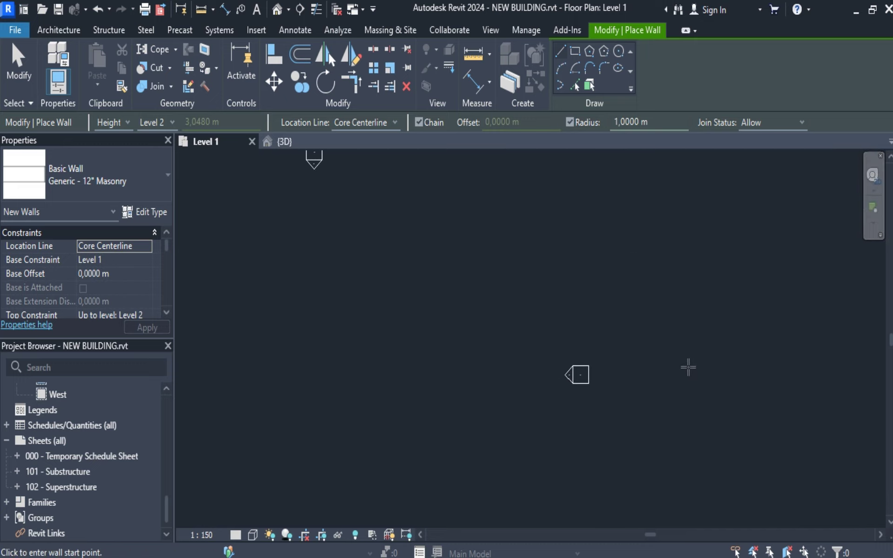
middle_click_drag(689, 365, 683, 279)
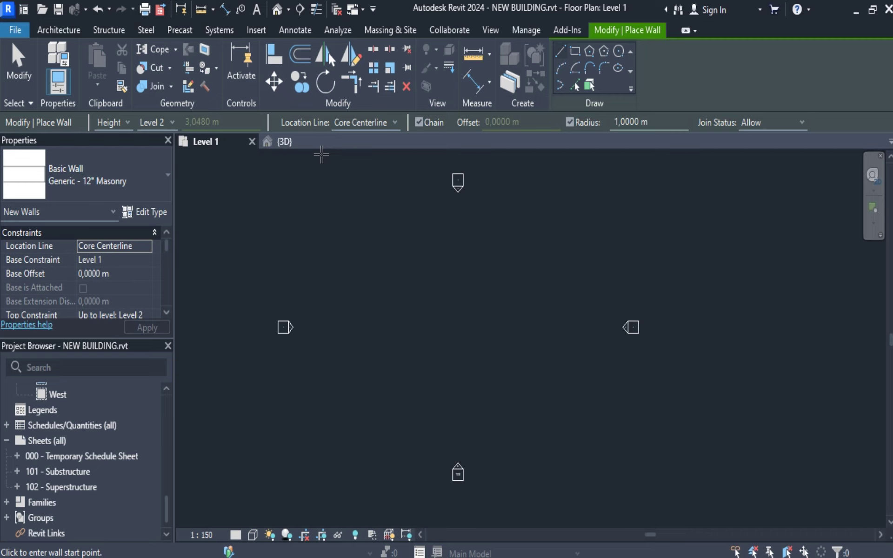
Close the open 3D view and reopen the default 3D view of the project.
left_click(336, 142)
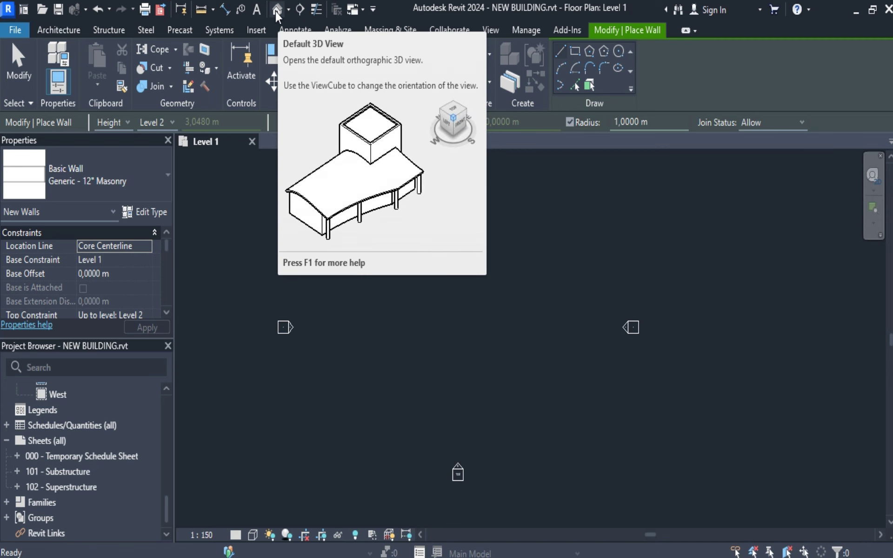
left_click(277, 11)
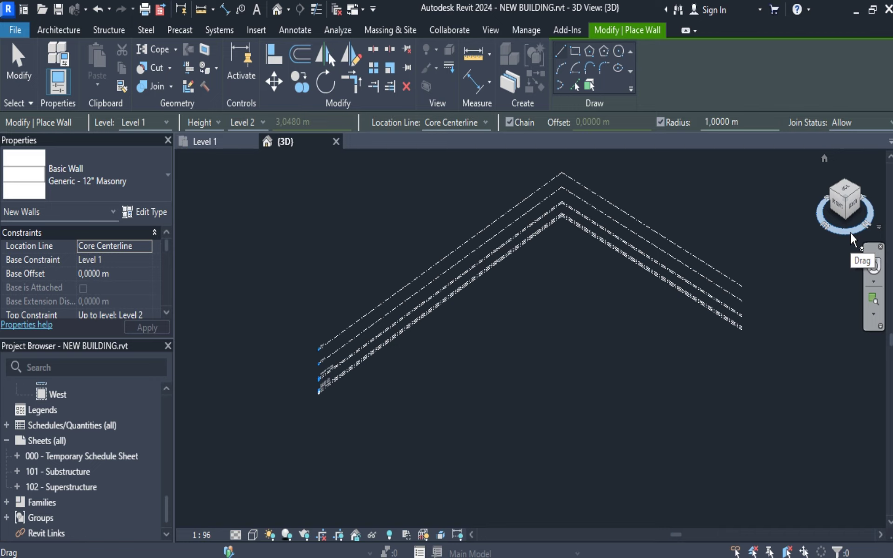
Rotate the 3D view around the model with the ViewCube compass, and dismiss the save reminder without saving.
mouse_move(850, 232)
left_mouse_down()
mouse_move(768, 255)
mouse_move(769, 186)
left_mouse_up()
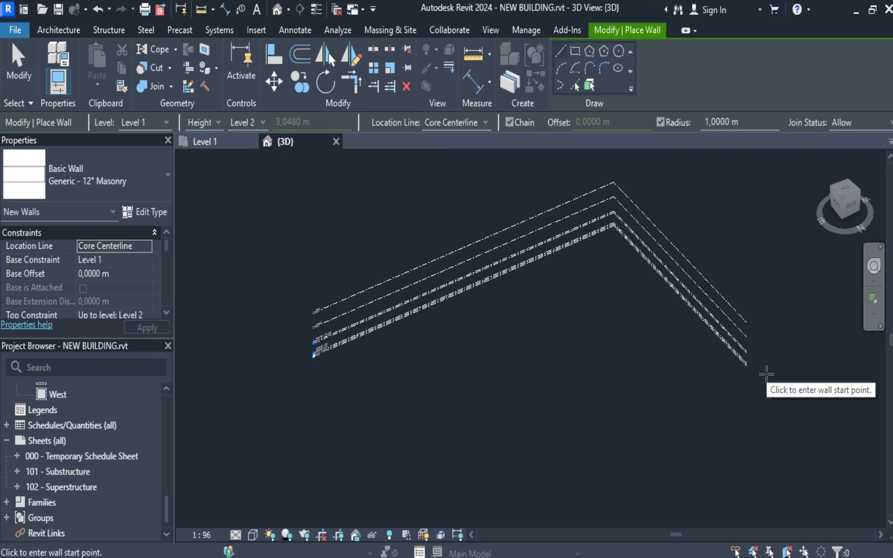
left_click(18, 53)
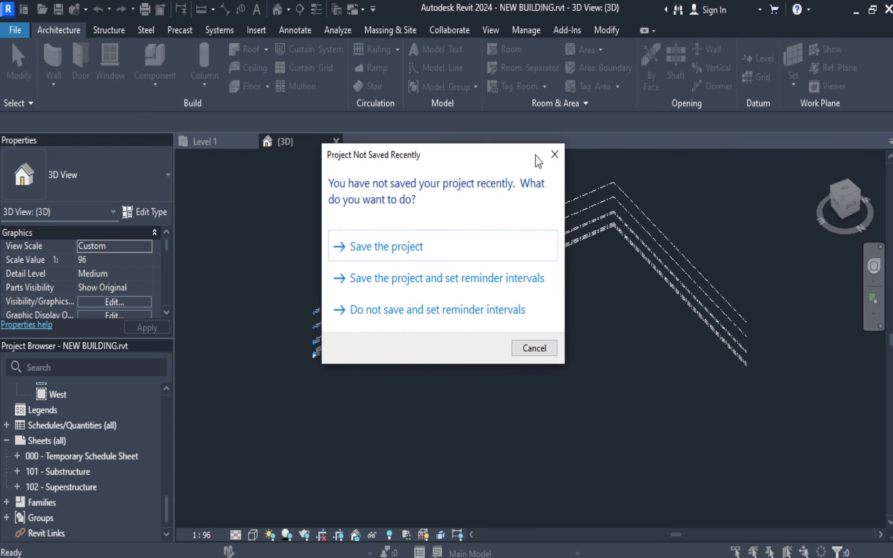
left_click(555, 154)
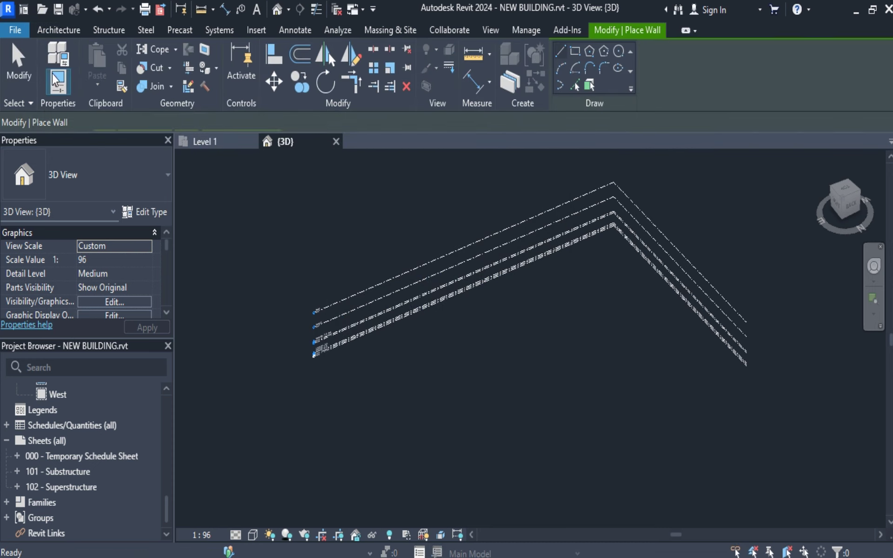
Review the available wall types, keep Generic - 12" Masonry, and examine its type properties.
left_click(52, 30)
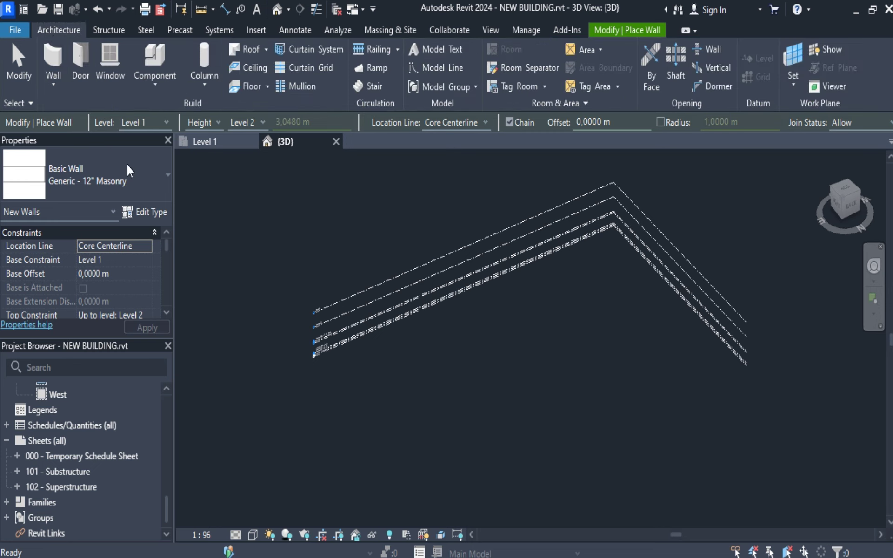
left_click(165, 185)
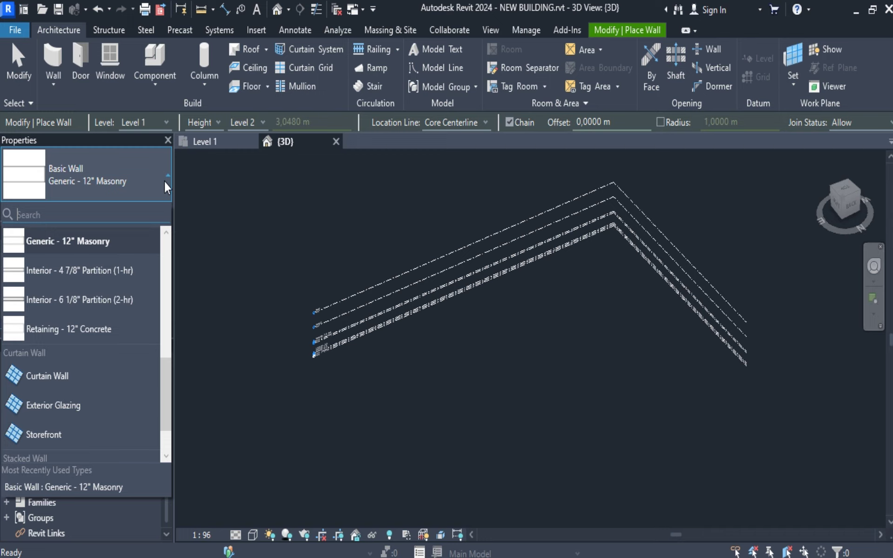
left_click(80, 247)
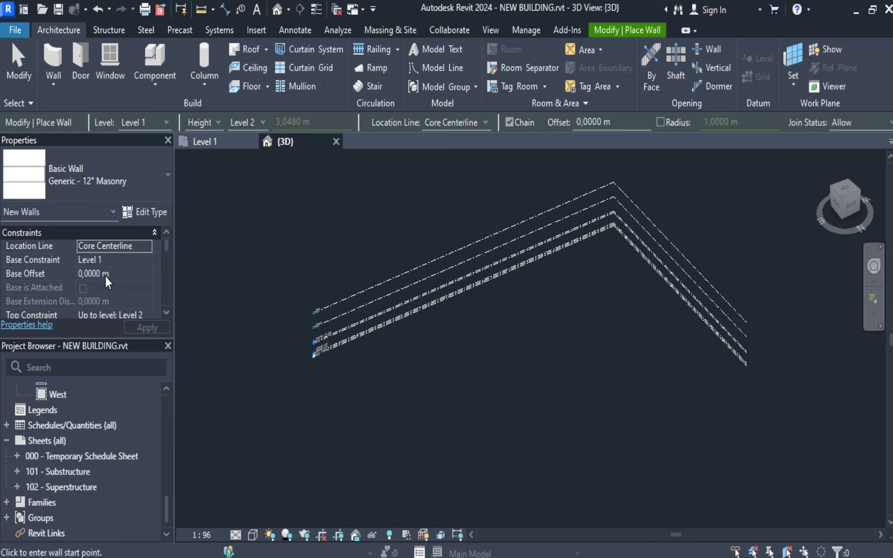
left_click(148, 218)
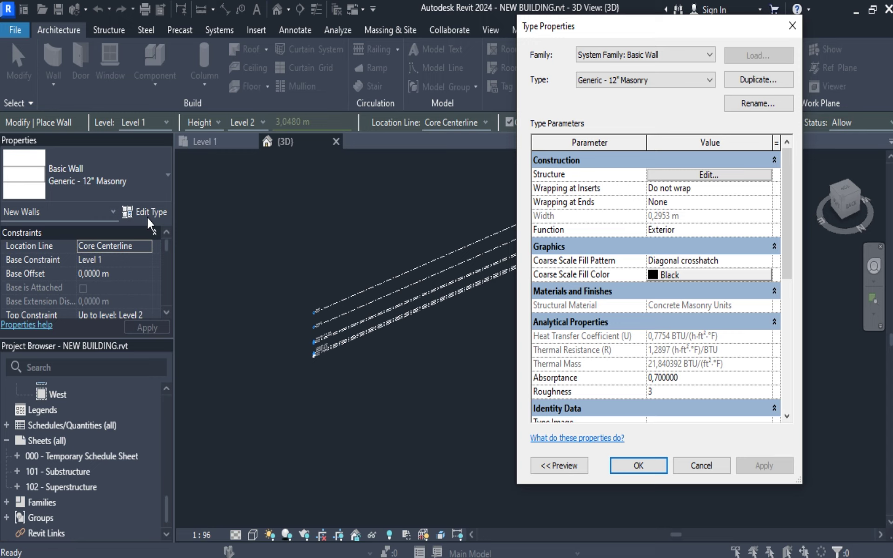
left_click(638, 465)
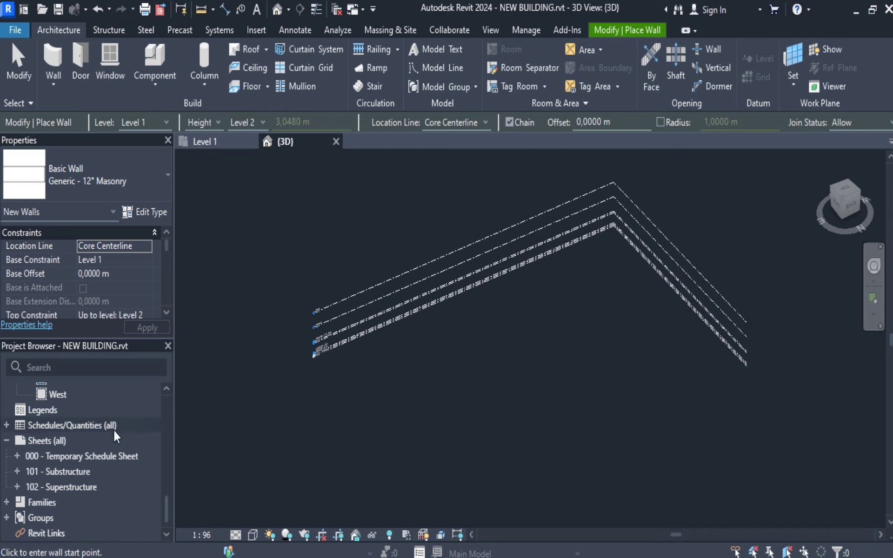
Look through the project browser from the floor plans down to the sheets, families, groups and Revit links.
left_click_drag(165, 506, 166, 393)
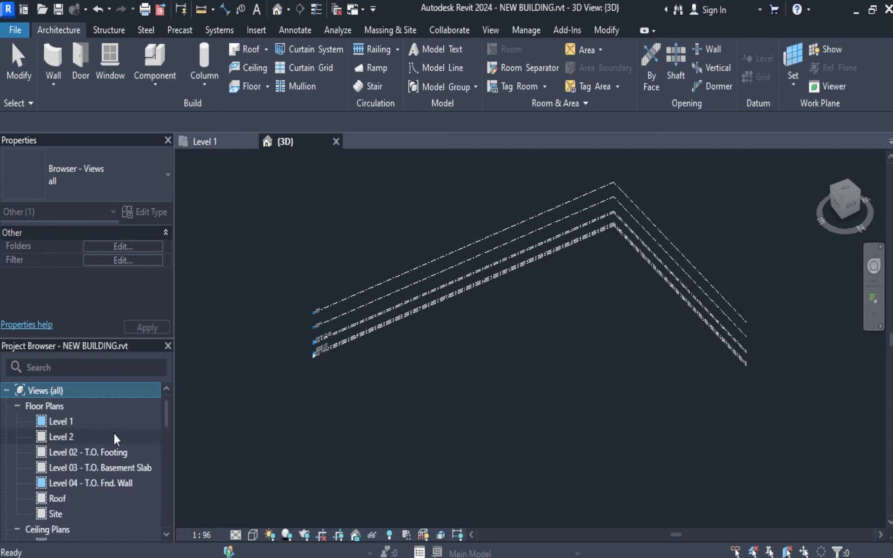
scroll(114, 434, "down", 5)
scroll(114, 434, "down", 5)
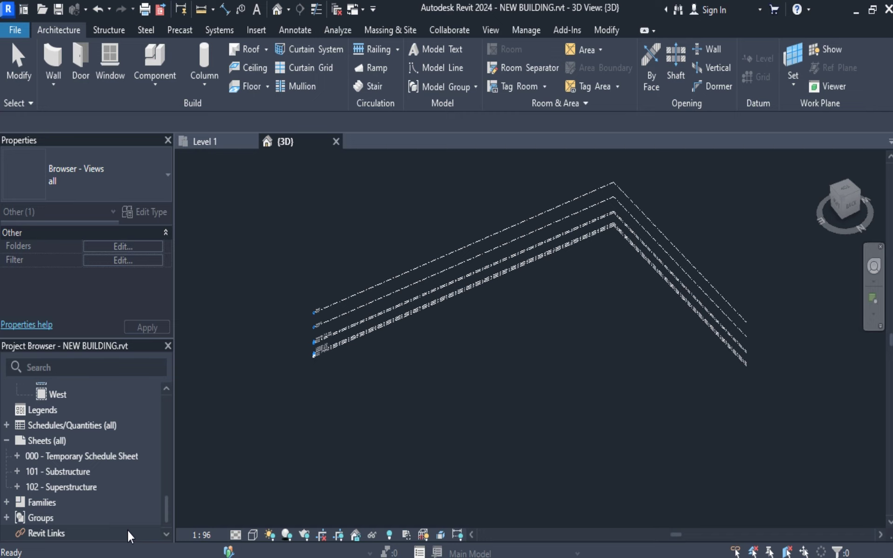
Draw a vertical Generic - 12" Masonry wall about 20 m long between the elevation markers in the Level 1 plan.
left_click(207, 147)
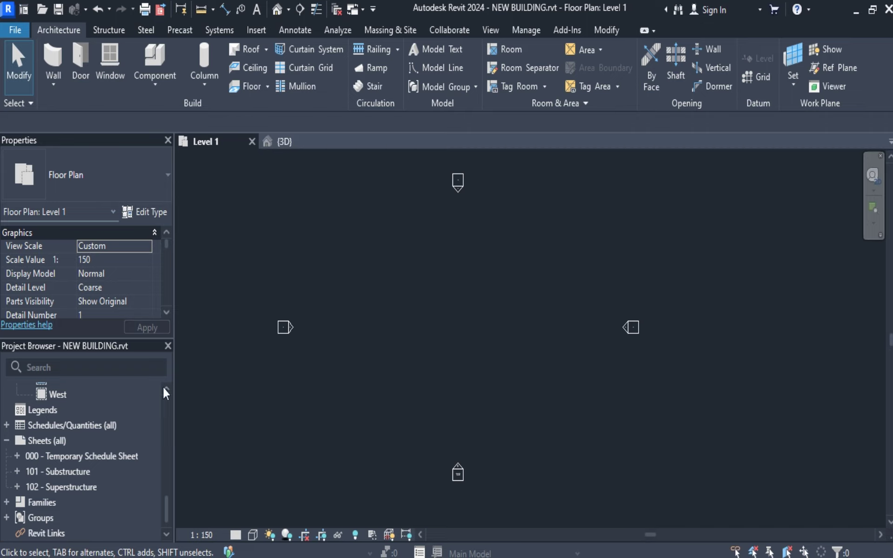
left_click(81, 60)
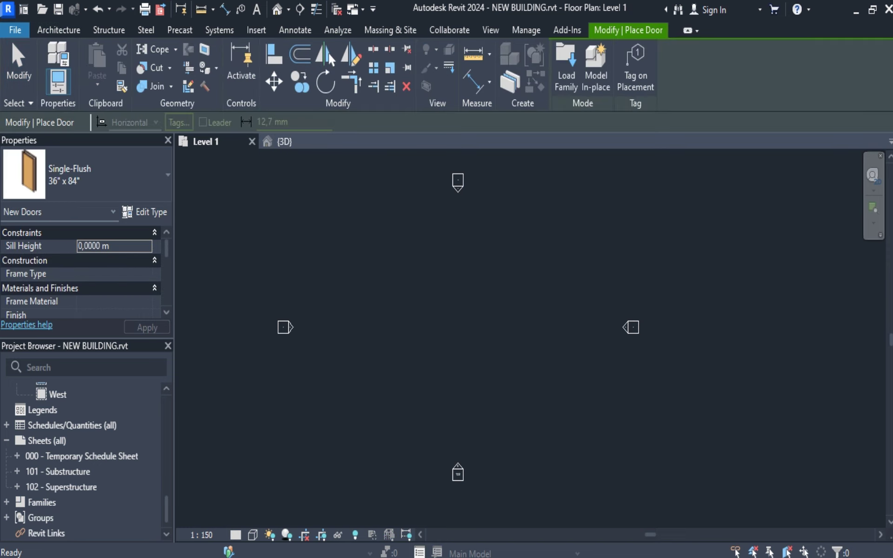
left_click(56, 31)
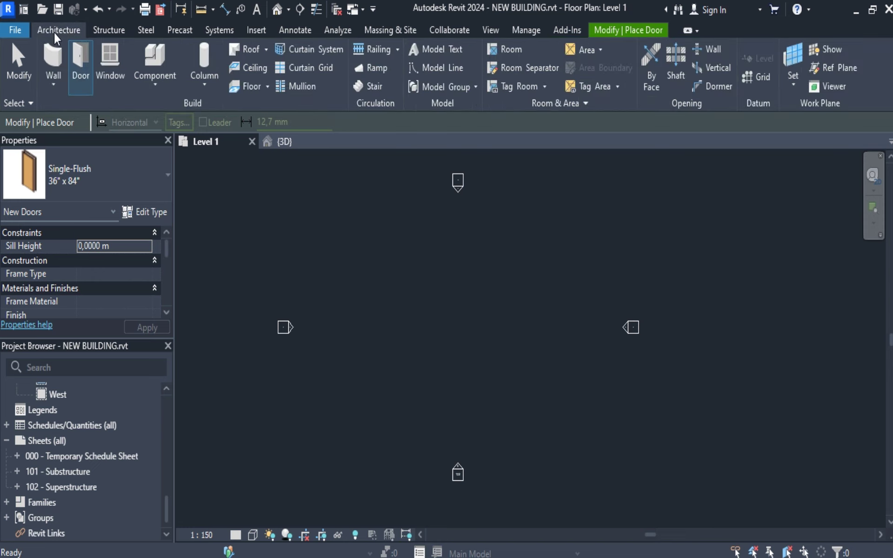
left_click(55, 57)
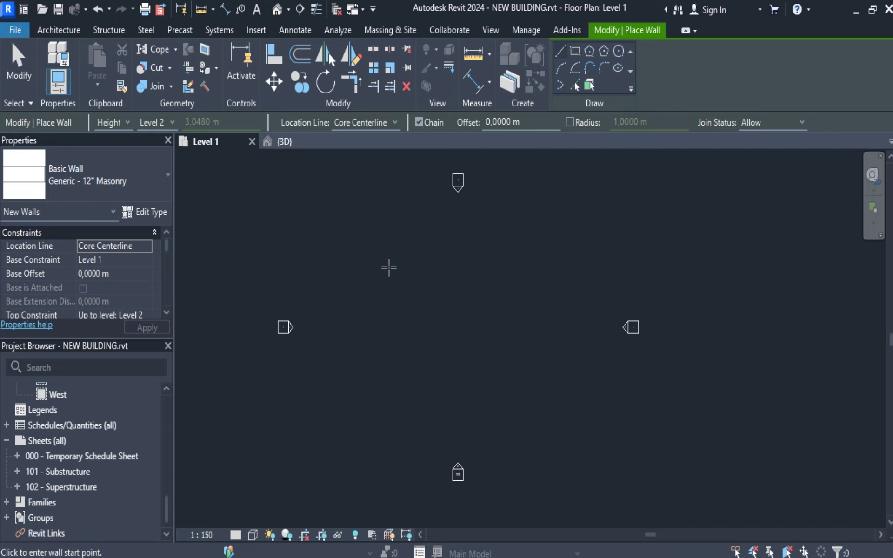
left_click(389, 267)
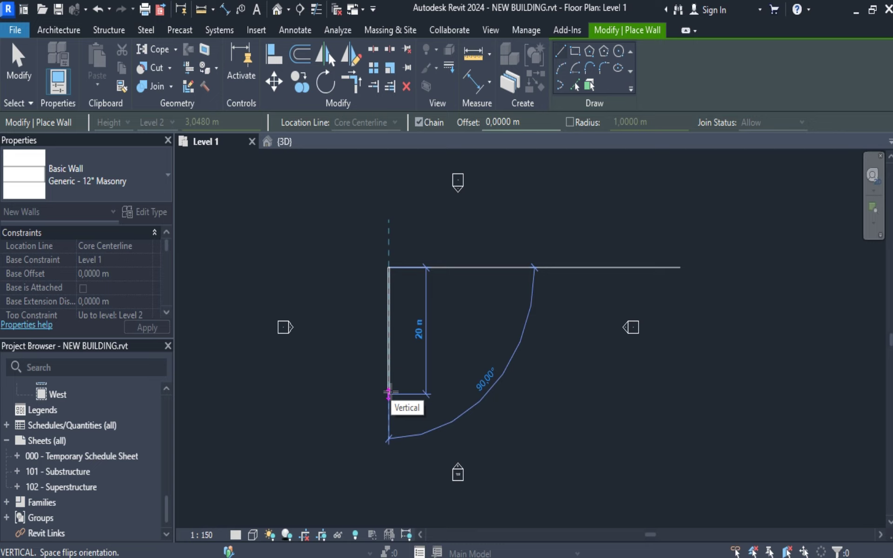
left_click(389, 393)
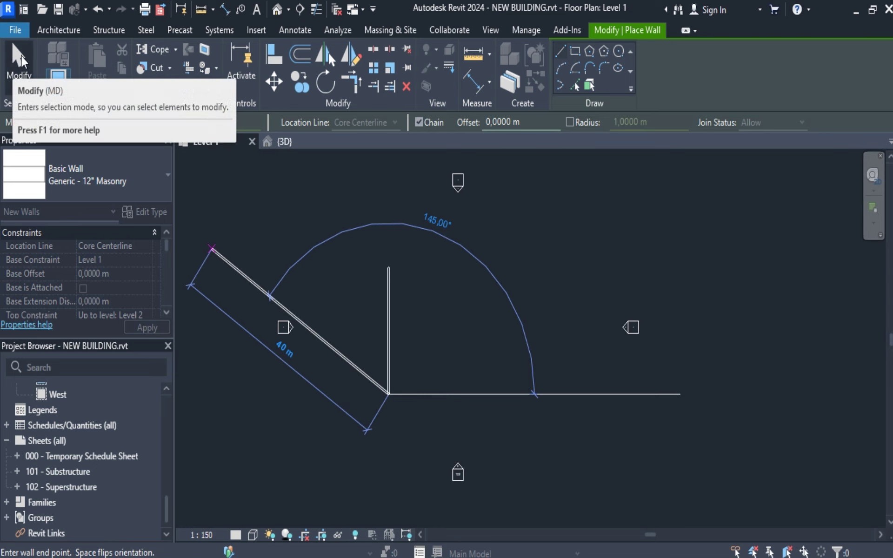
left_click(13, 58)
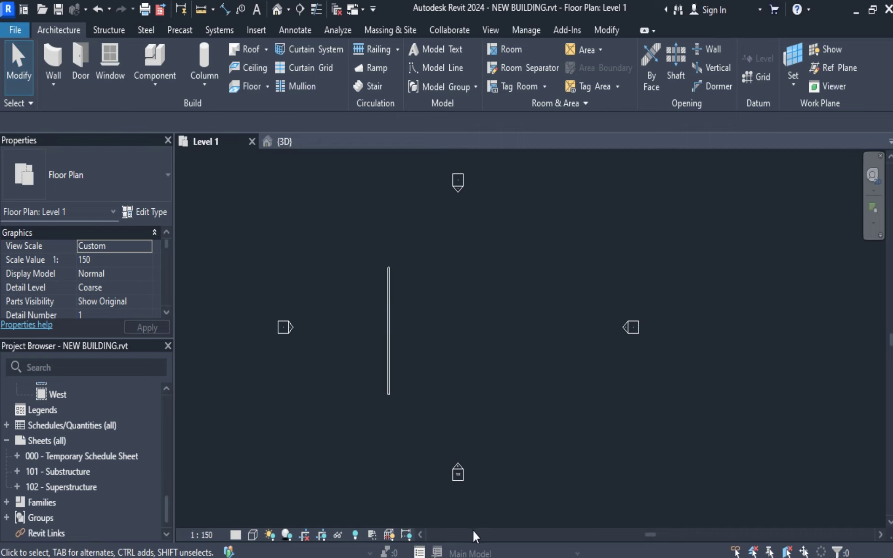
Go to the Home screen and look through the recent models and families.
left_click(24, 16)
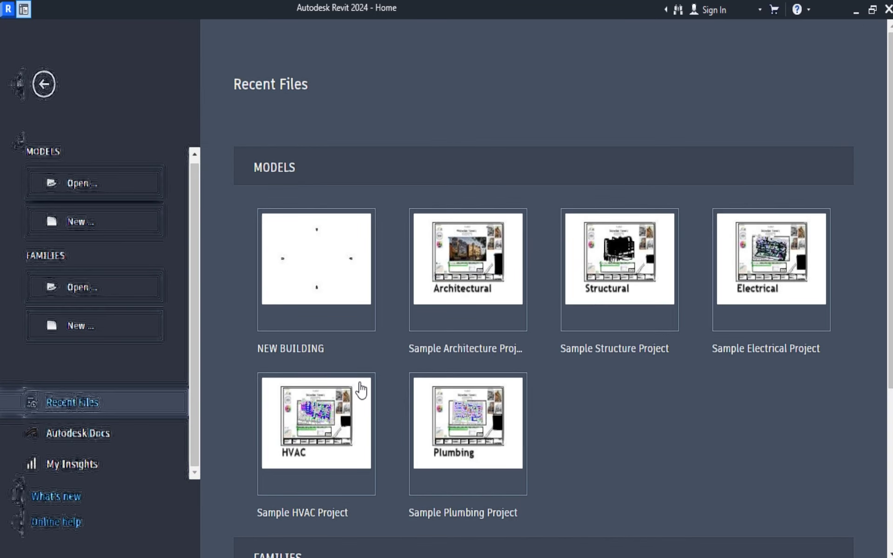
scroll(358, 389, "down", 5)
scroll(360, 390, "up", 5)
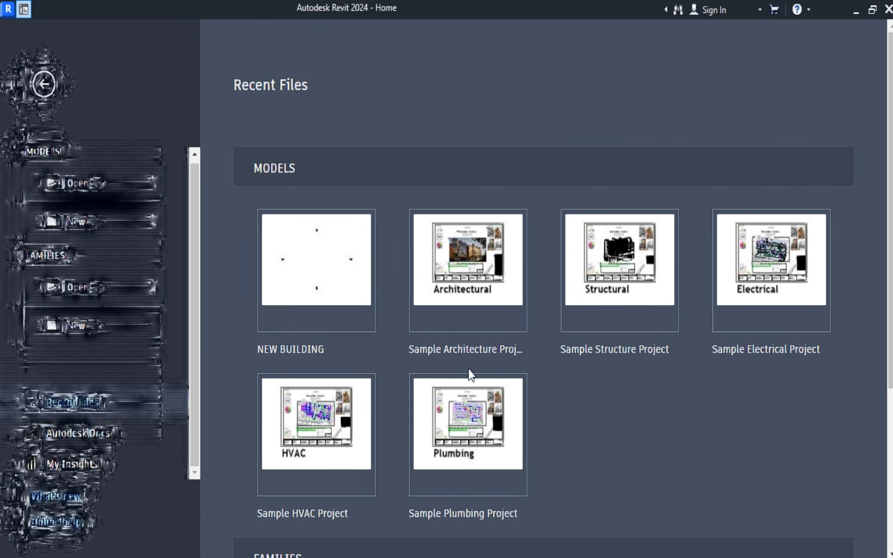
scroll(538, 480, "down", 3)
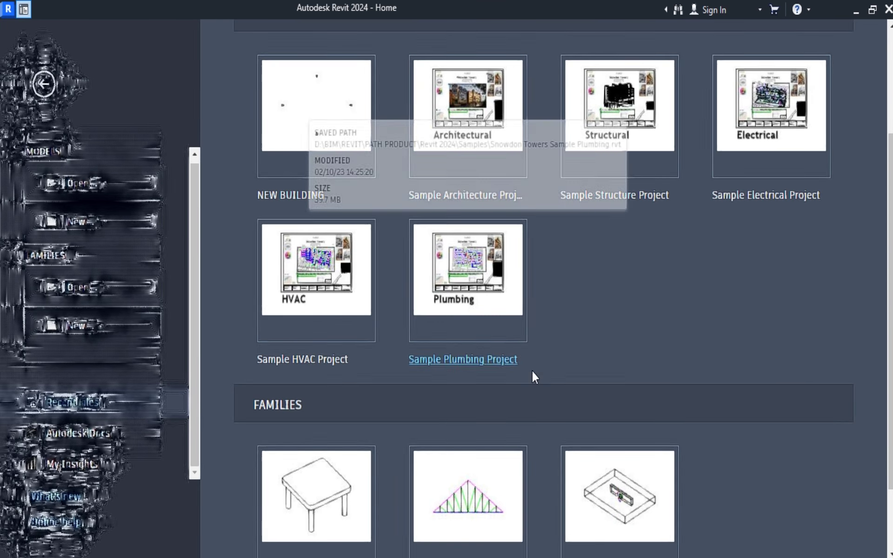
scroll(540, 381, "down", 2)
scroll(551, 390, "up", 5)
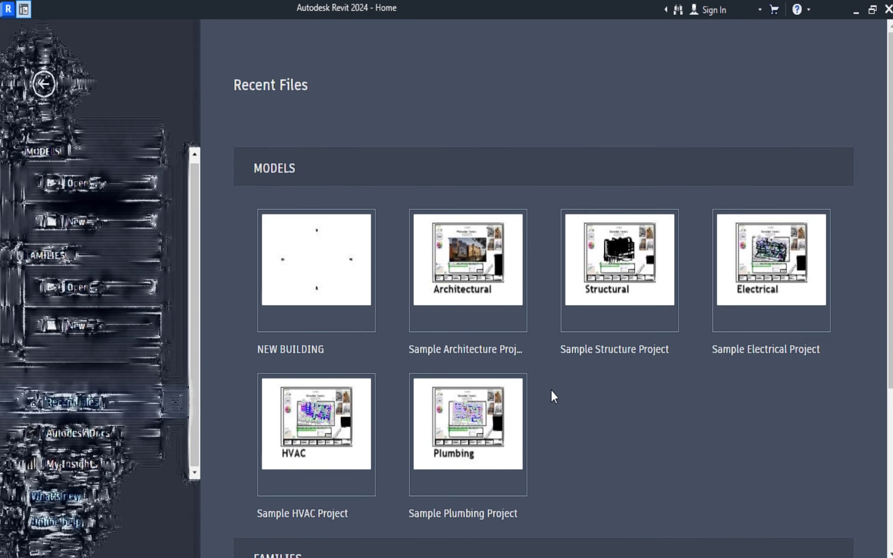